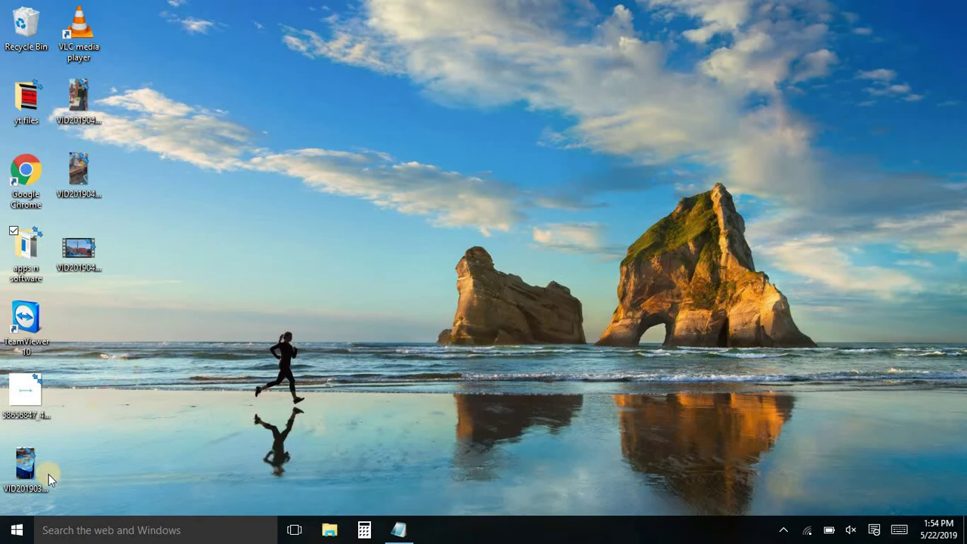
# - Open the Apps & features page of the Windows System settings
pyautogui.click(14, 531)
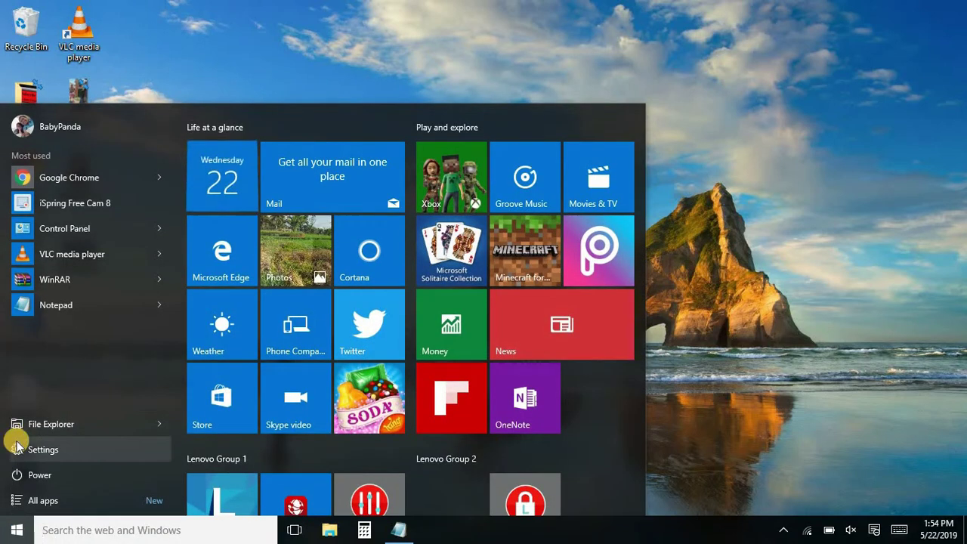
pyautogui.click(43, 450)
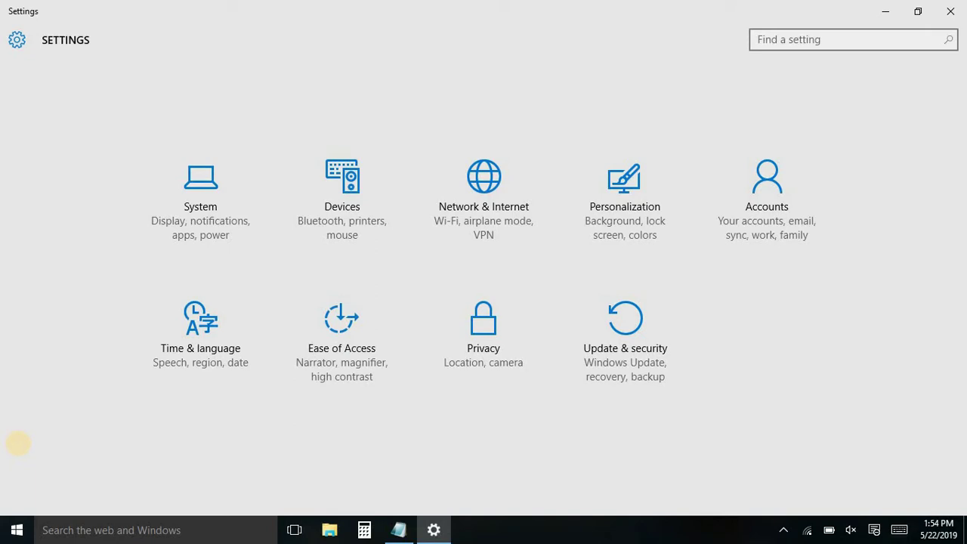
pyautogui.click(201, 199)
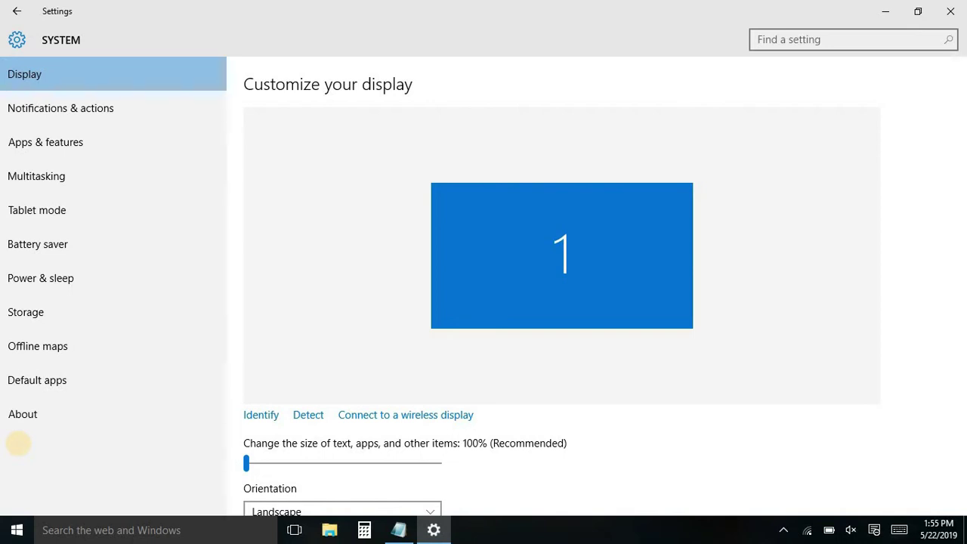
pyautogui.click(45, 142)
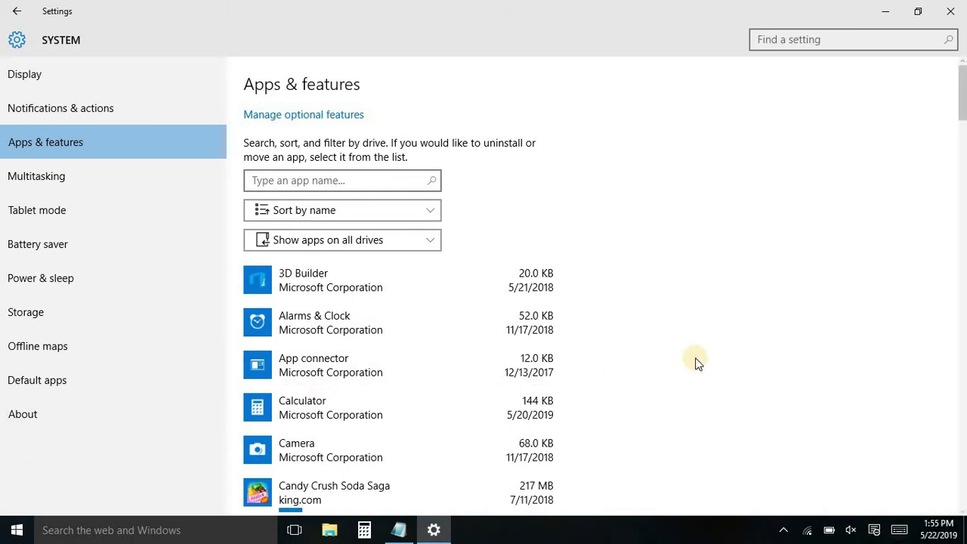
# - Look through the full list of installed apps, from 3D Builder down to Xbox, for ones that are not needed
pyautogui.scroll(-2, 723, 314)
pyautogui.scroll(-1, 723, 313)
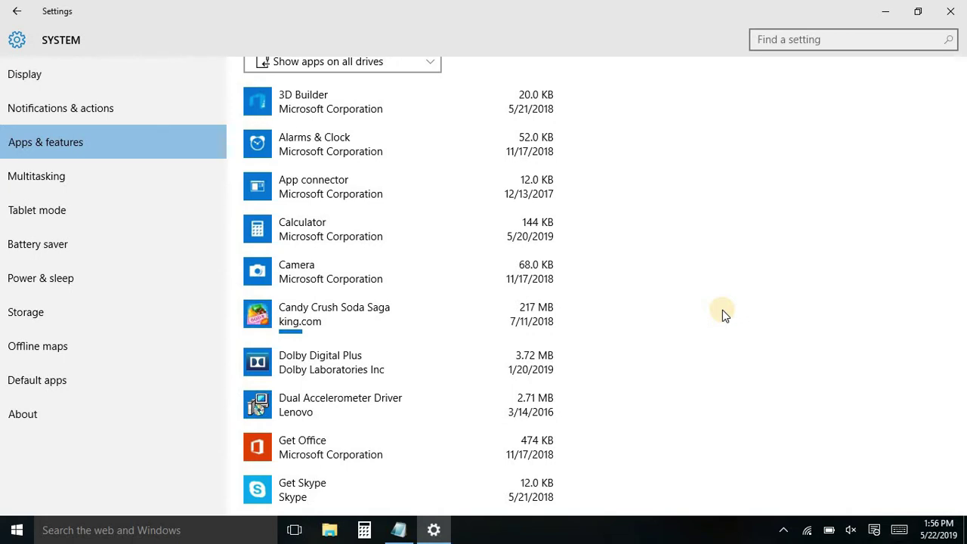
pyautogui.scroll(-1, 723, 313)
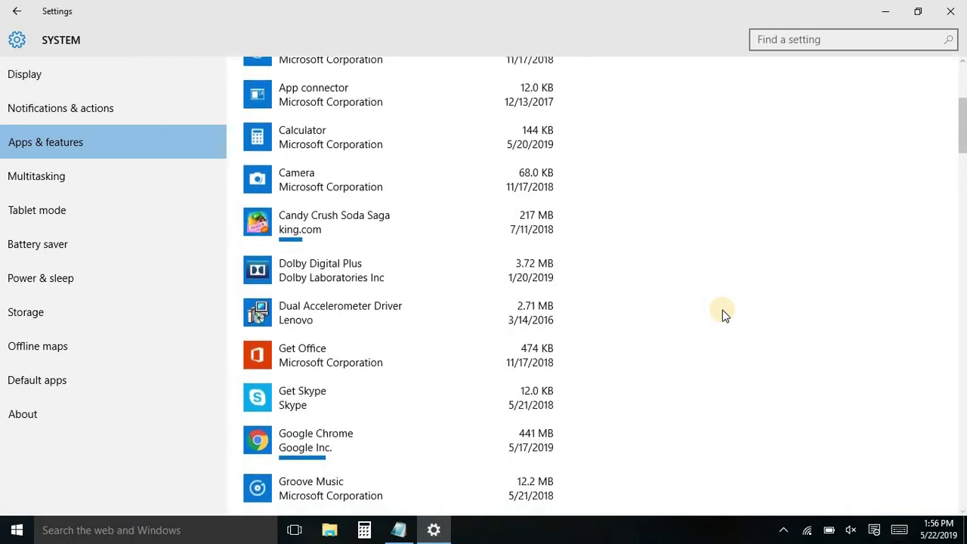
pyautogui.scroll(-2, 722, 313)
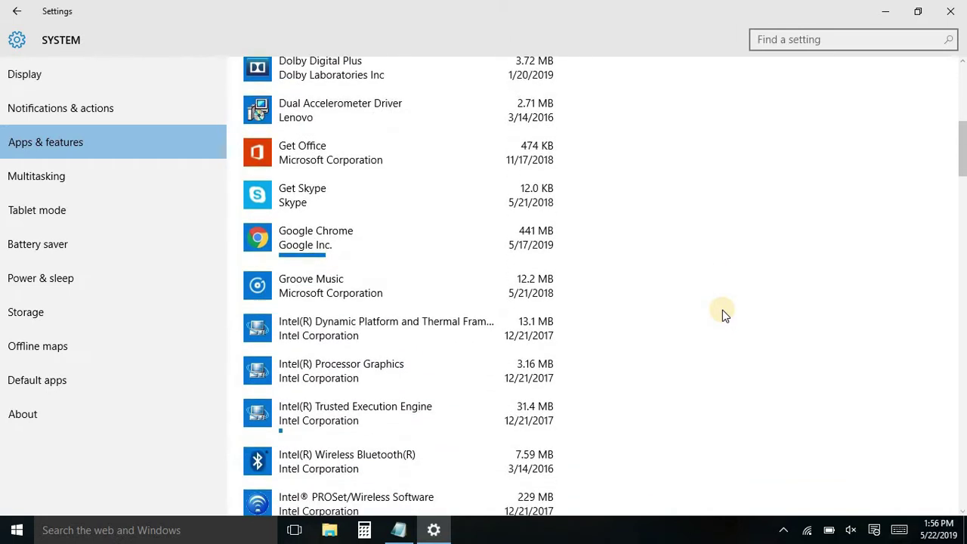
pyautogui.scroll(-3, 722, 313)
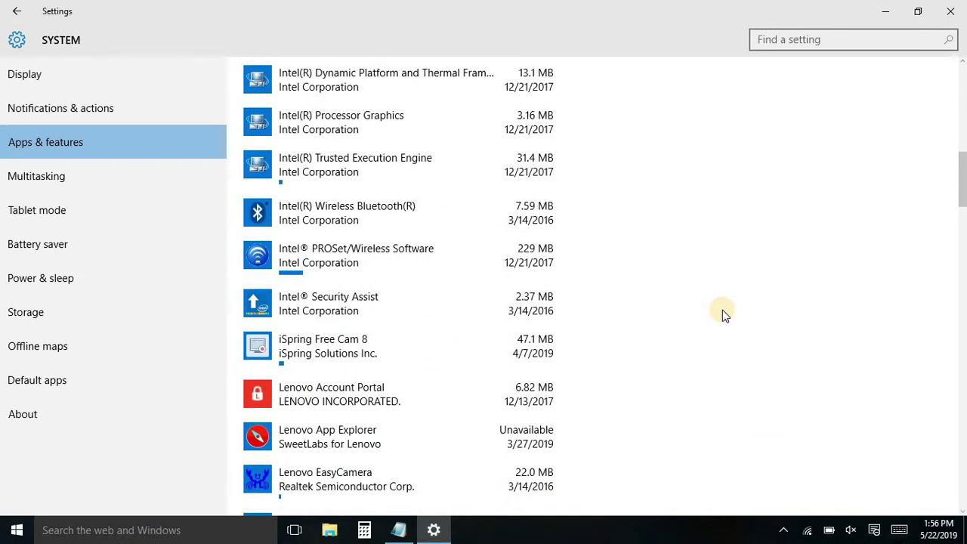
pyautogui.scroll(-1, 722, 313)
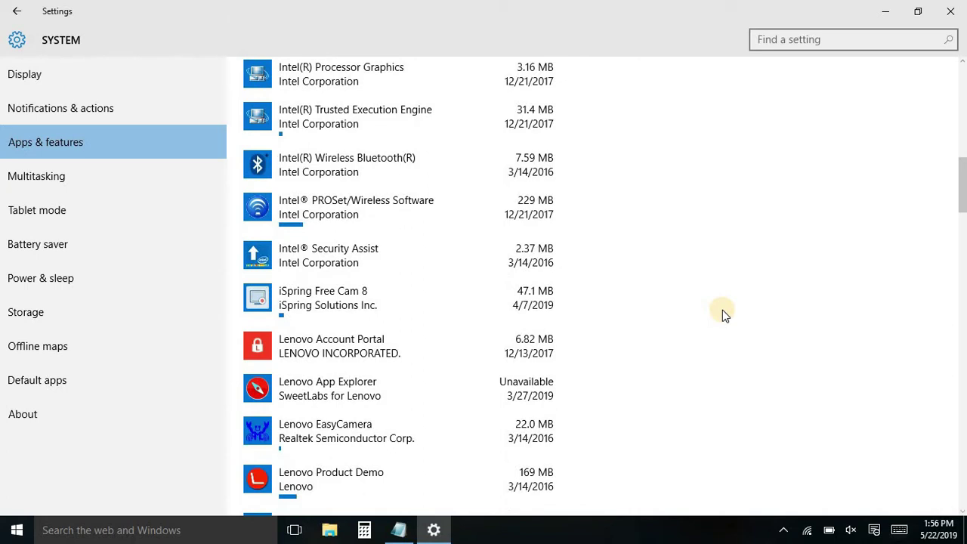
pyautogui.scroll(-4, 722, 312)
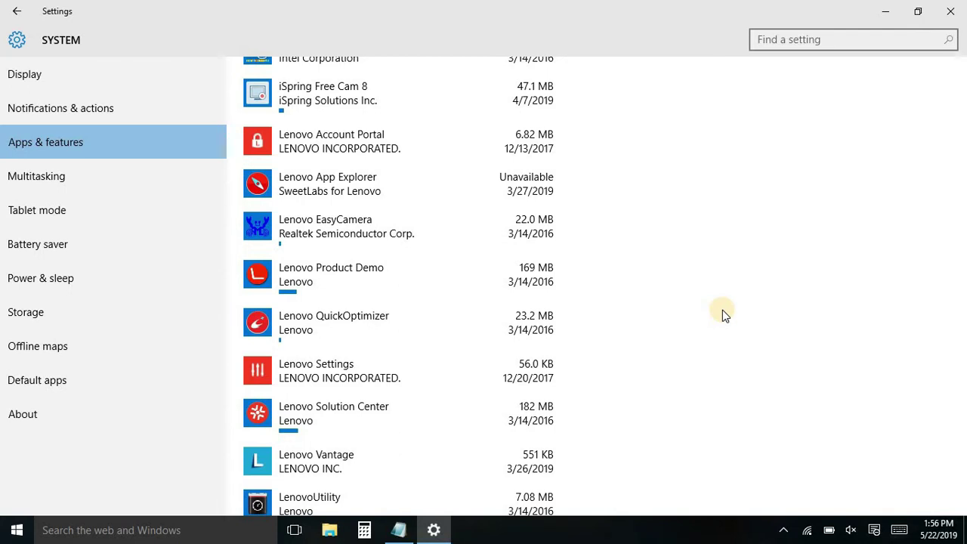
pyautogui.scroll(-2, 723, 310)
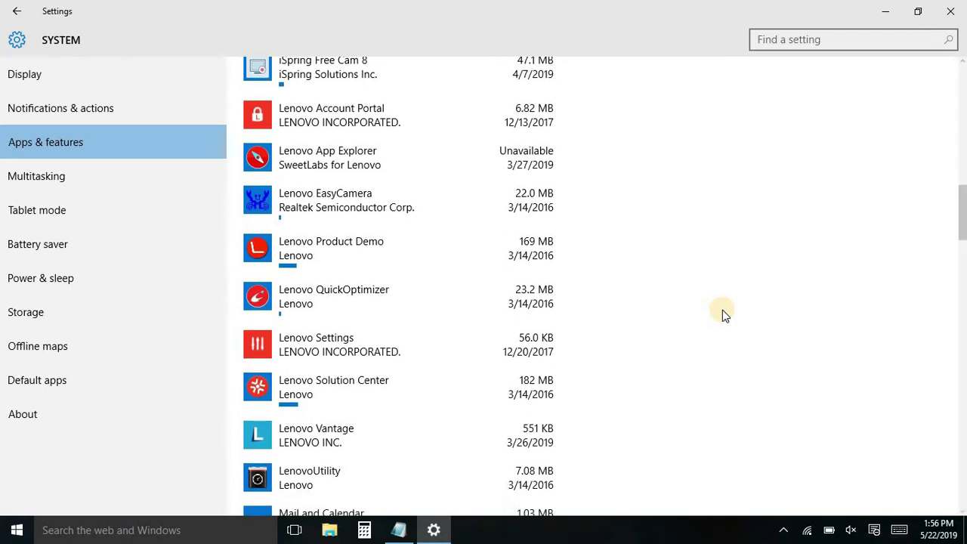
pyautogui.scroll(-4, 723, 313)
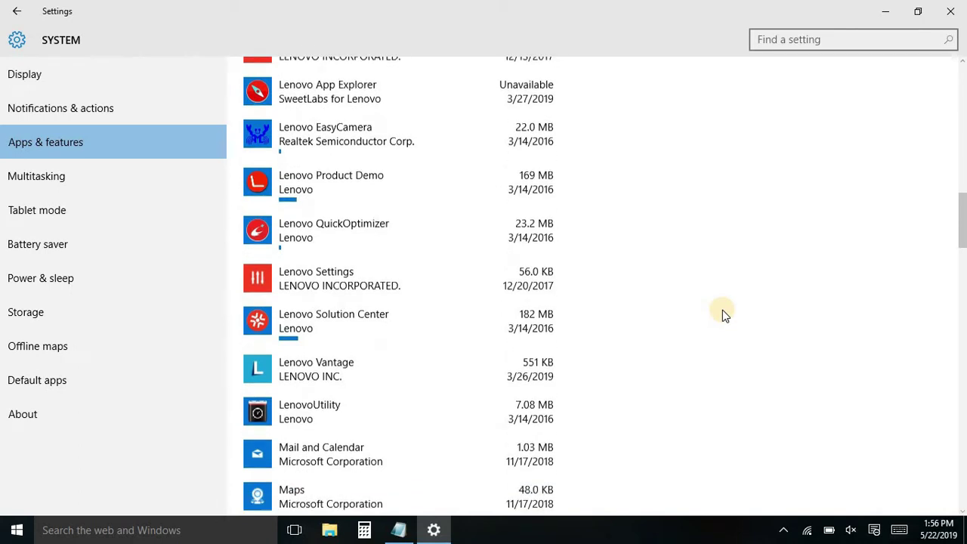
pyautogui.scroll(-4, 722, 316)
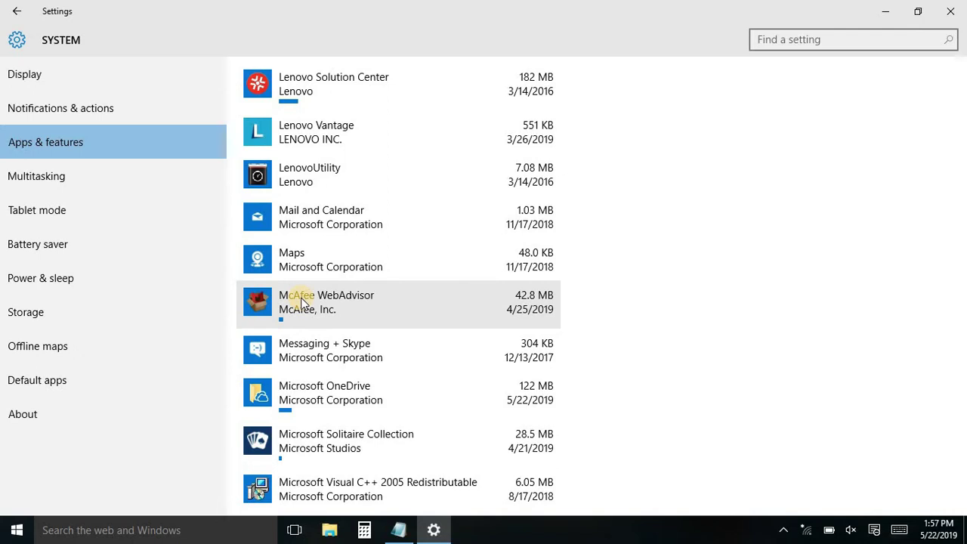
pyautogui.scroll(-2, 302, 301)
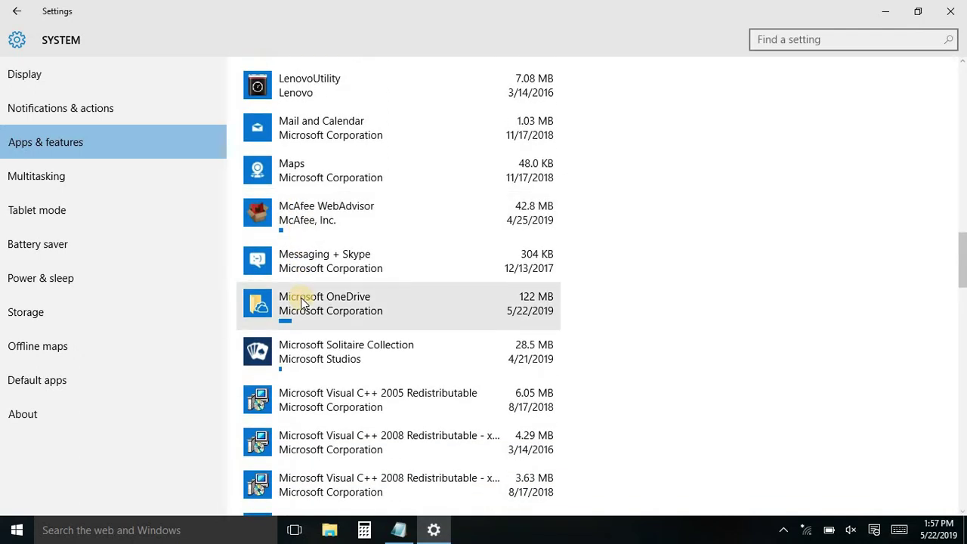
pyautogui.scroll(-8, 302, 301)
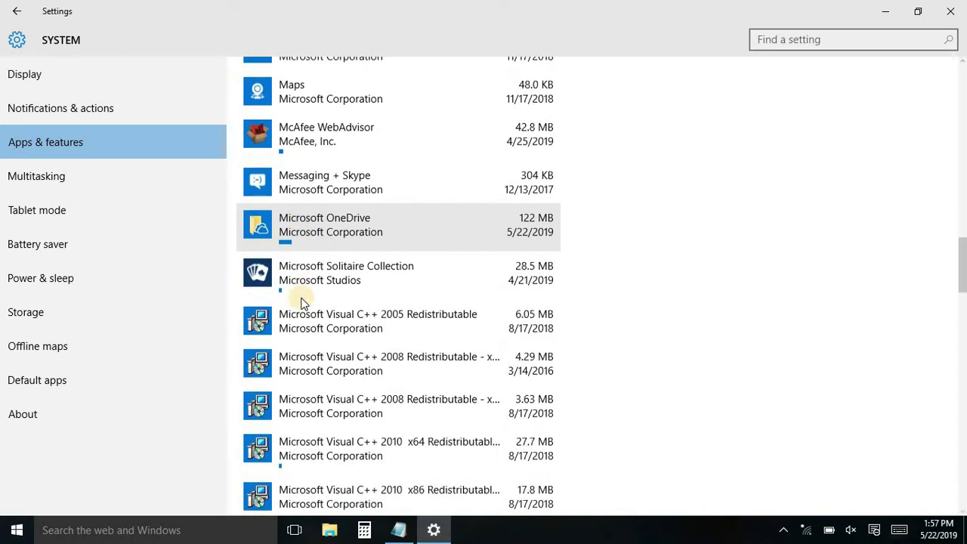
pyautogui.scroll(-5, 301, 301)
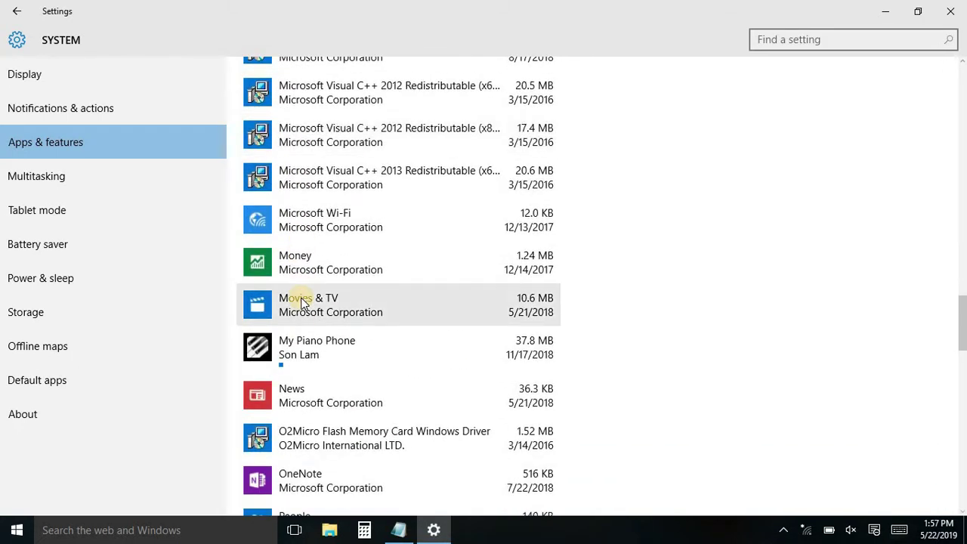
pyautogui.scroll(-1, 301, 301)
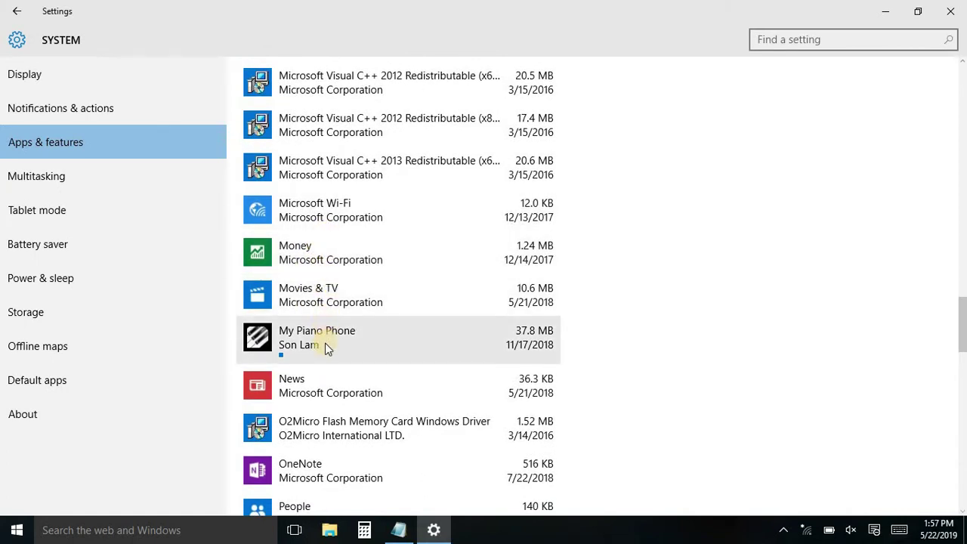
pyautogui.scroll(-1, 327, 348)
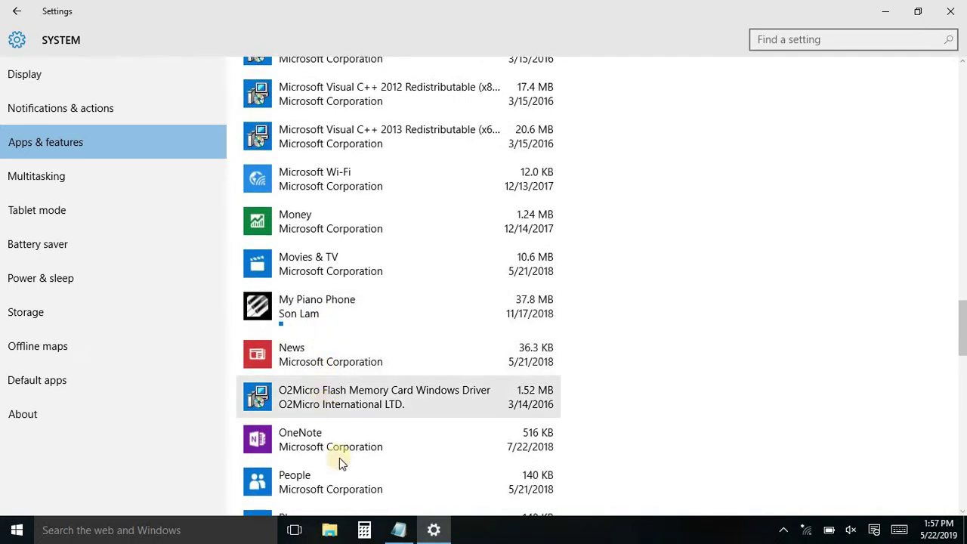
pyautogui.scroll(-1, 342, 466)
pyautogui.scroll(-5, 343, 467)
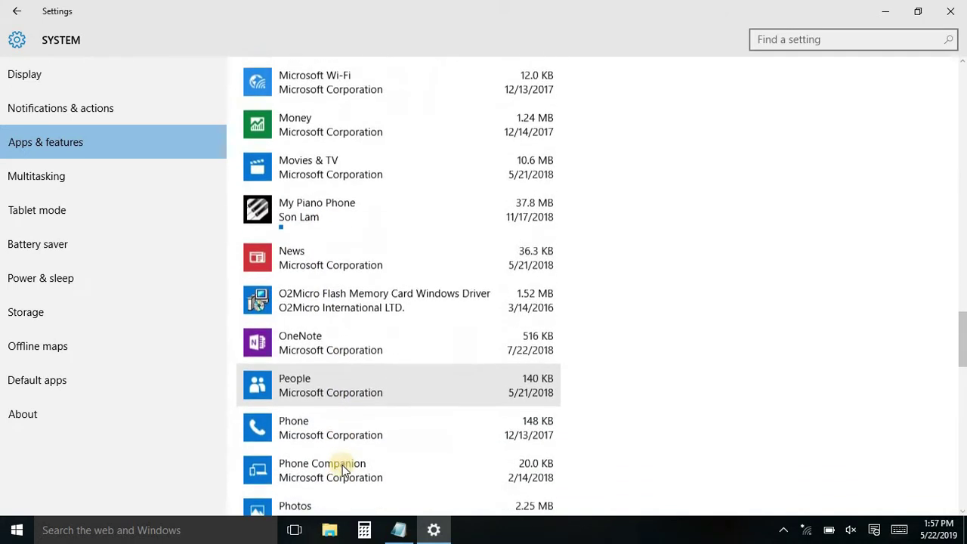
pyautogui.scroll(-4, 342, 468)
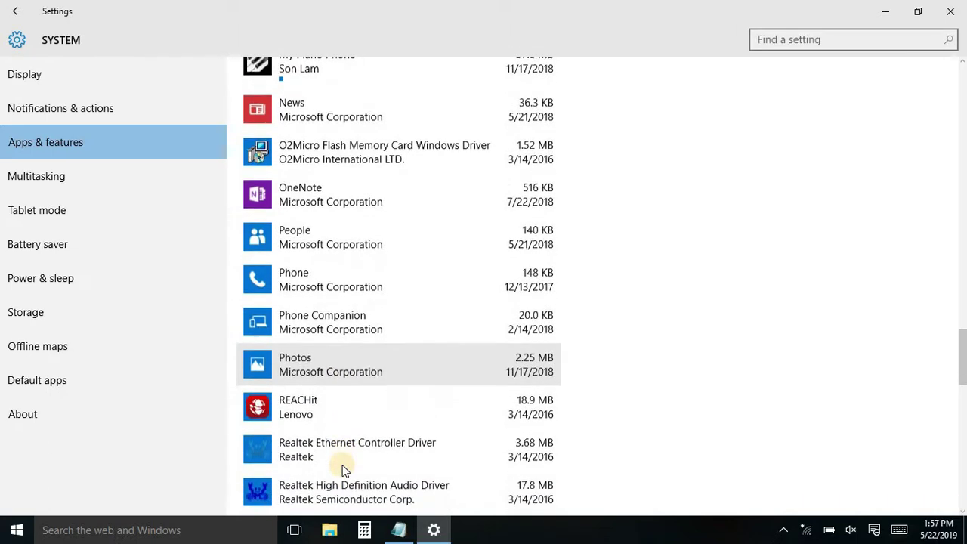
pyautogui.scroll(-2, 342, 468)
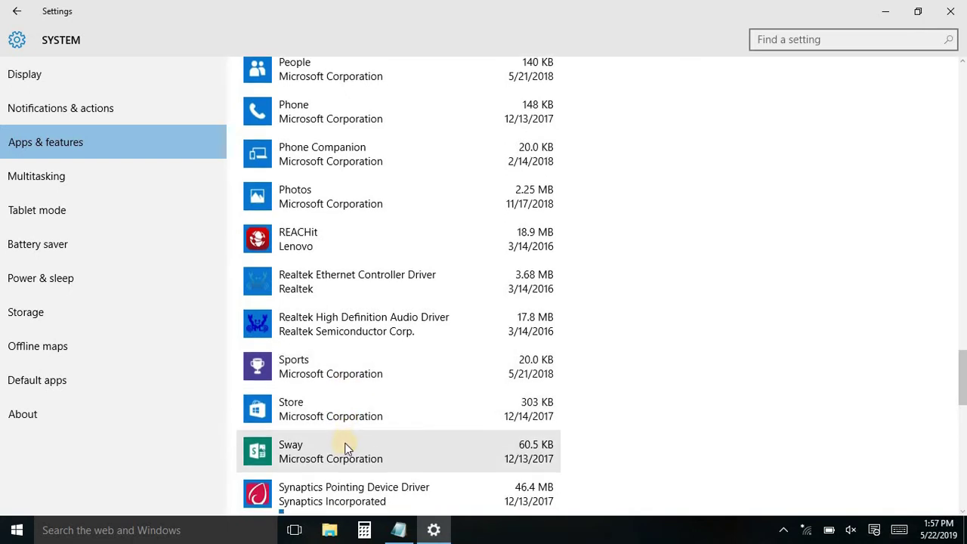
pyautogui.scroll(-3, 345, 449)
pyautogui.scroll(-3, 345, 449)
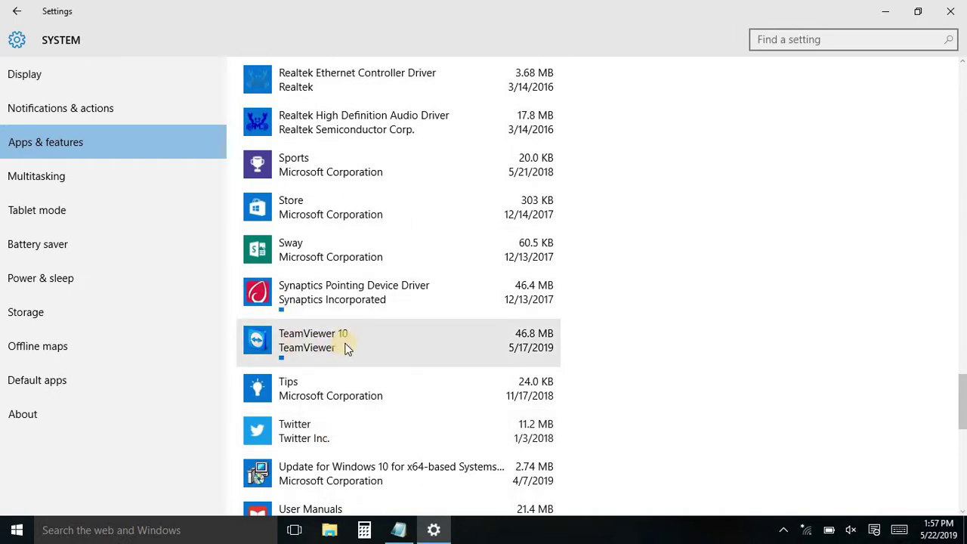
pyautogui.scroll(-8, 345, 348)
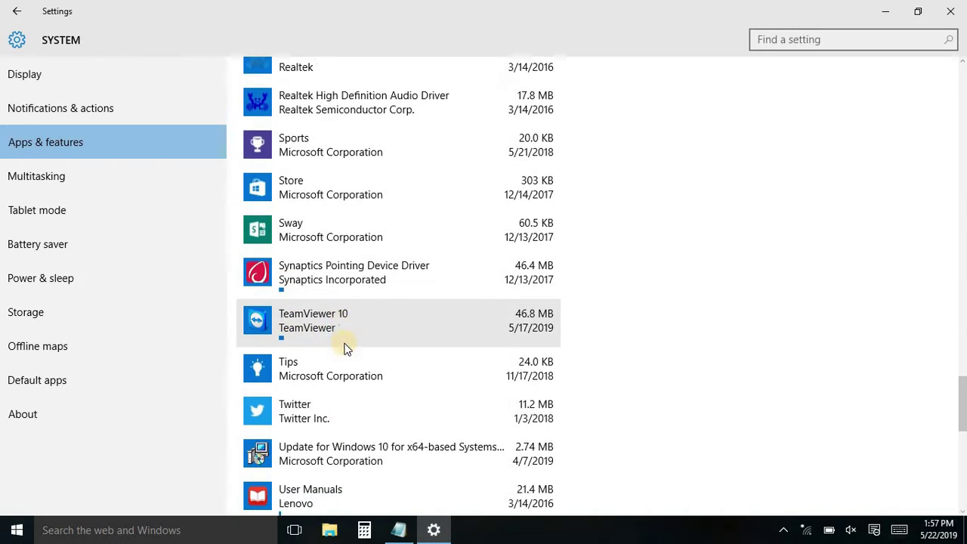
pyautogui.scroll(-10, 345, 349)
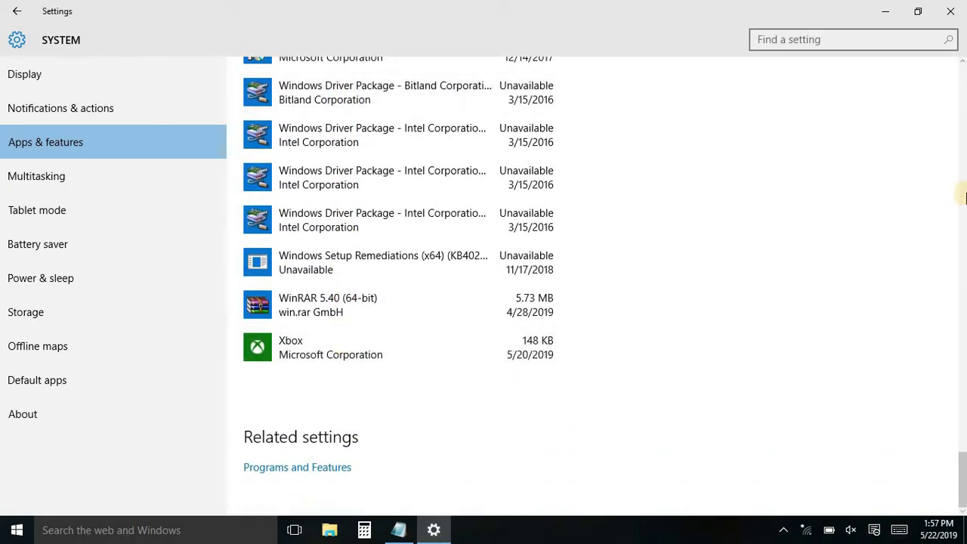
# - Uninstall the 3D Builder app and confirm removing it with its related info
pyautogui.scroll(20, 812, 337)
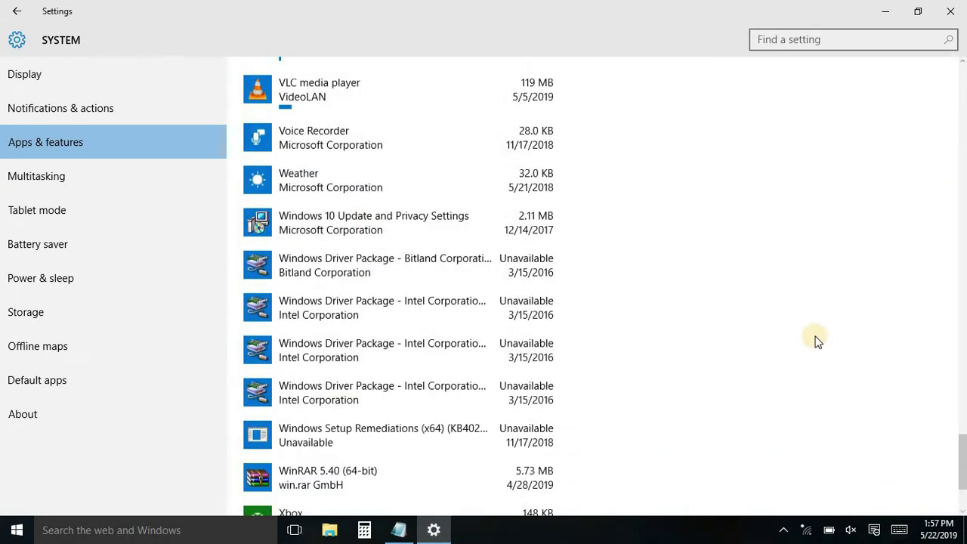
pyautogui.scroll(20, 816, 341)
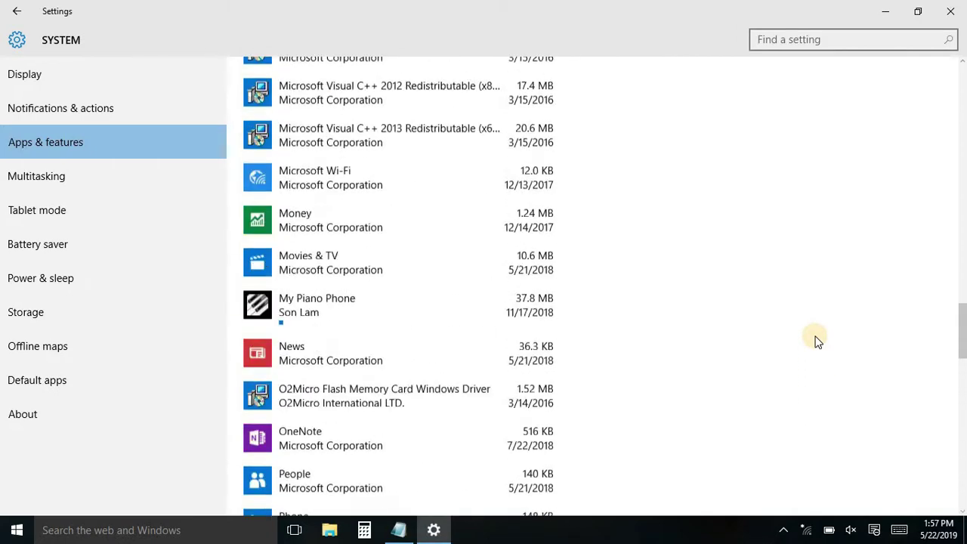
pyautogui.scroll(14, 816, 341)
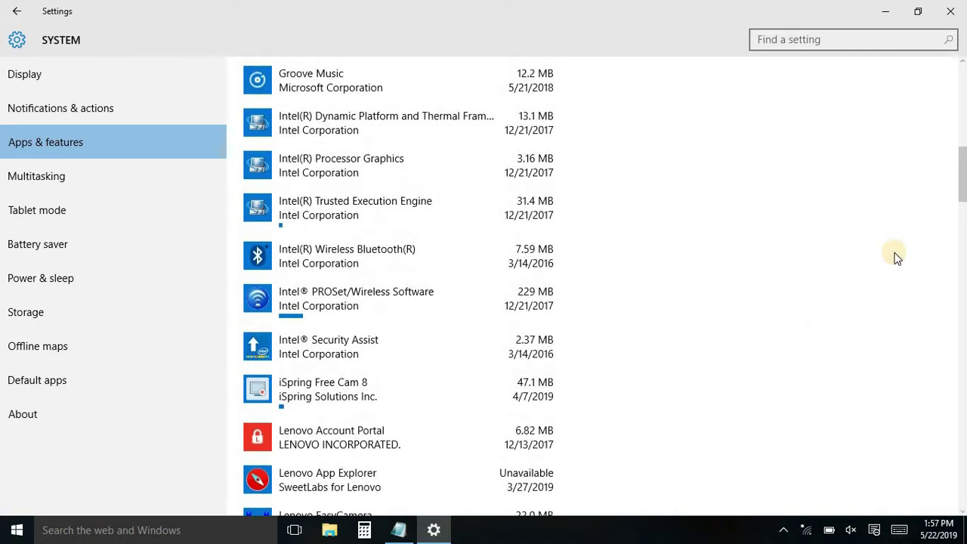
pyautogui.scroll(15, 907, 199)
pyautogui.scroll(4, 907, 199)
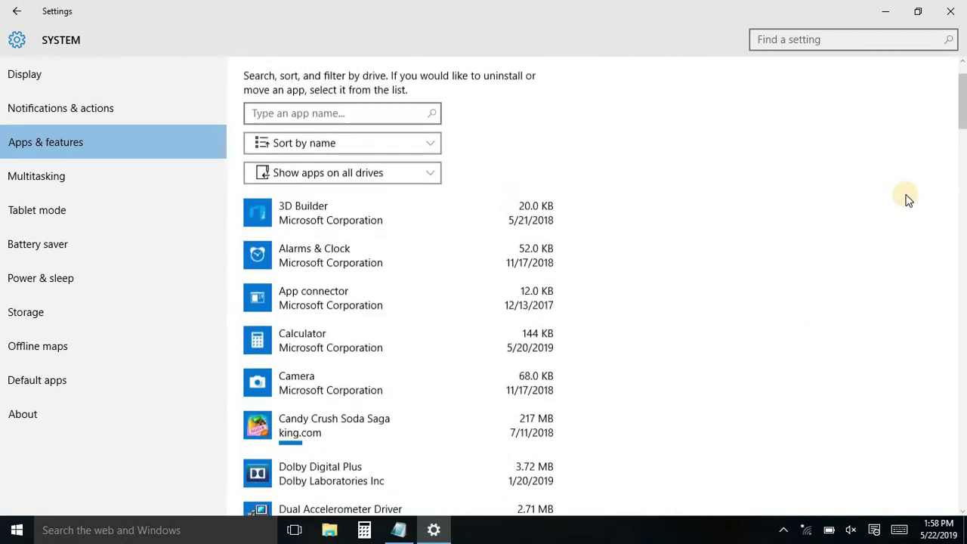
pyautogui.click(474, 273)
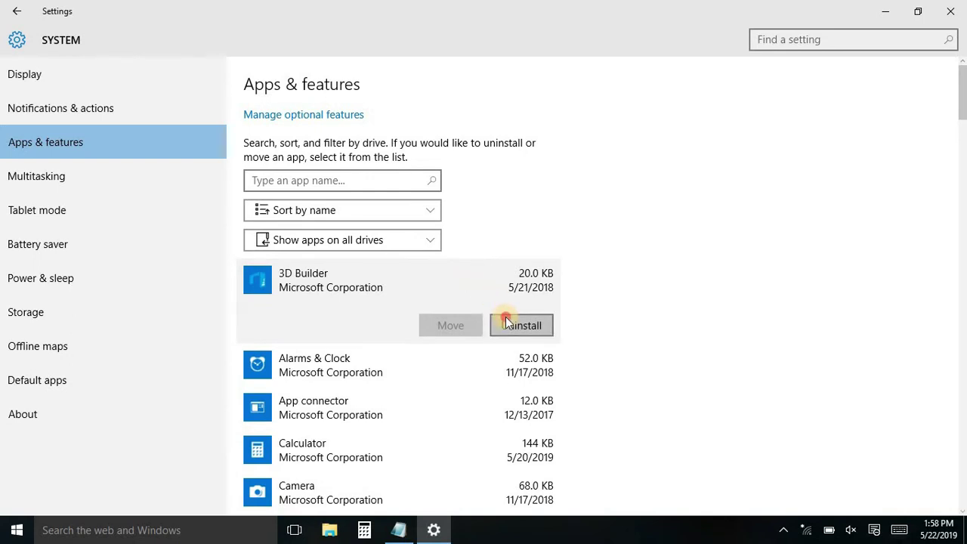
pyautogui.click(506, 318)
pyautogui.click(584, 291)
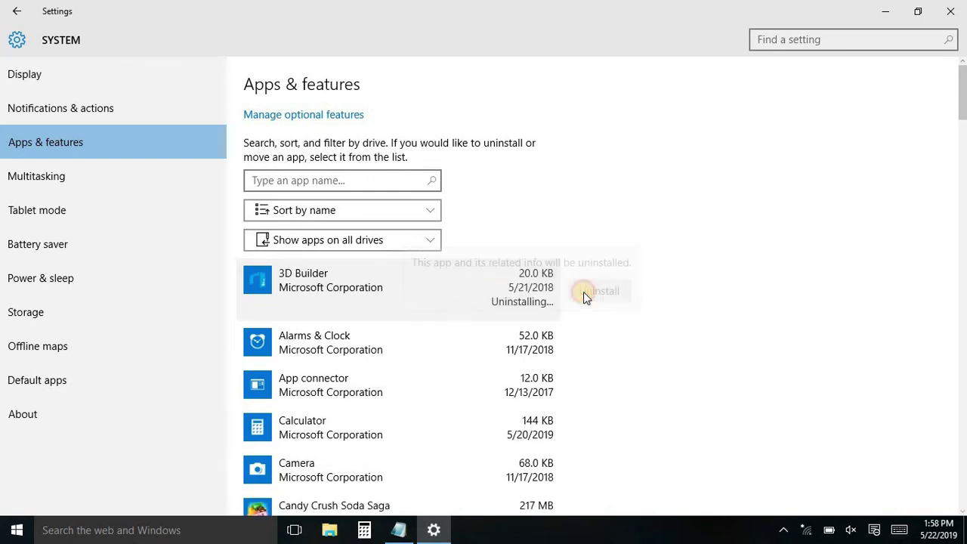
# - Uninstall the Candy Crush Soda Saga app and confirm its removal
pyautogui.scroll(-1, 583, 292)
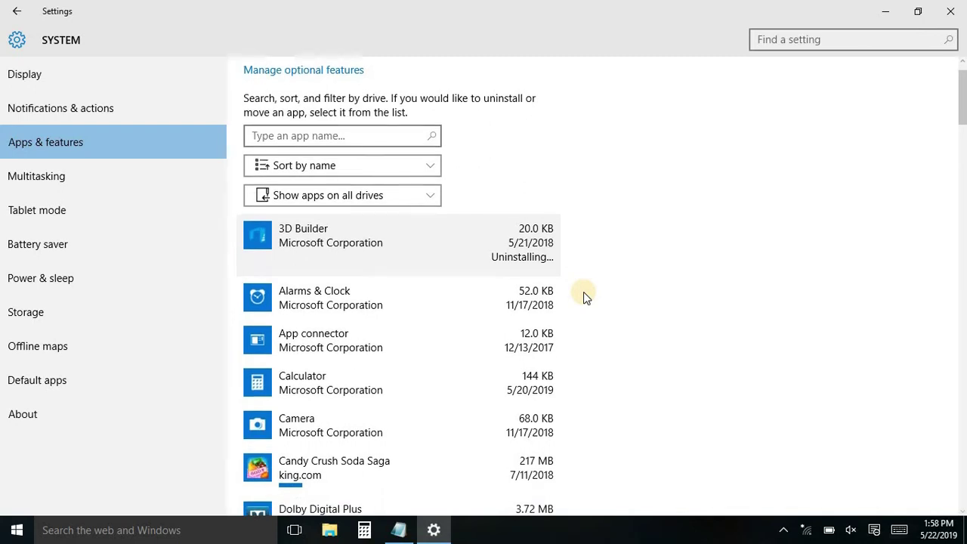
pyautogui.scroll(-2, 583, 292)
pyautogui.scroll(-2, 584, 292)
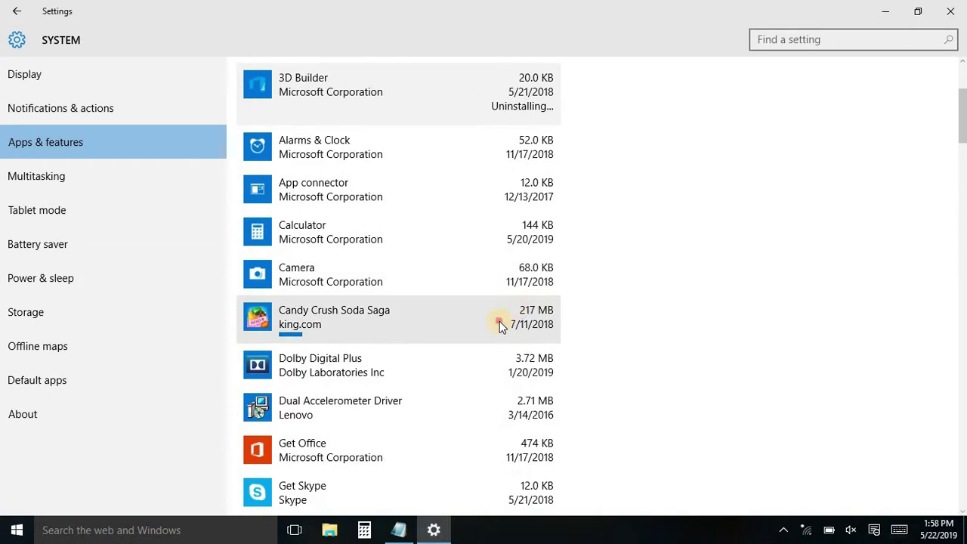
pyautogui.click(501, 319)
pyautogui.click(519, 370)
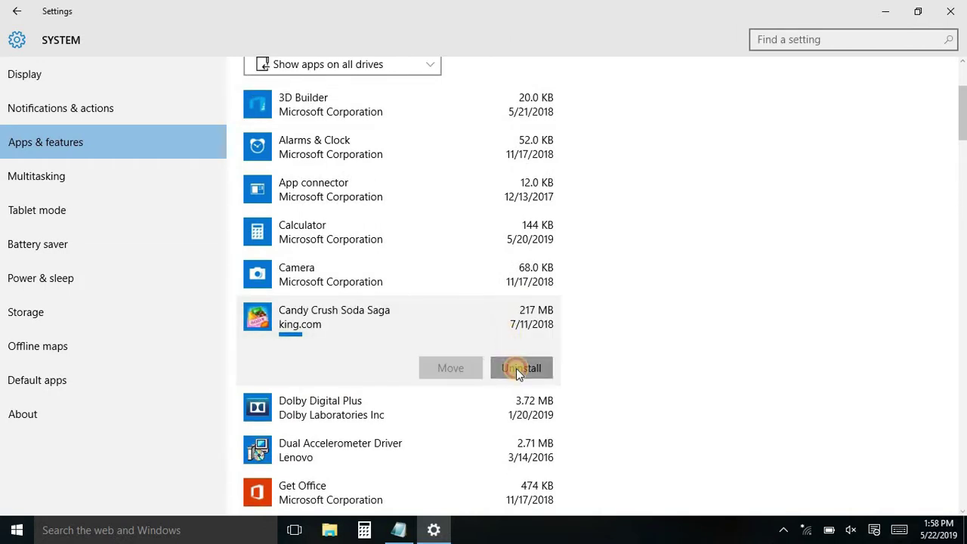
pyautogui.click(599, 333)
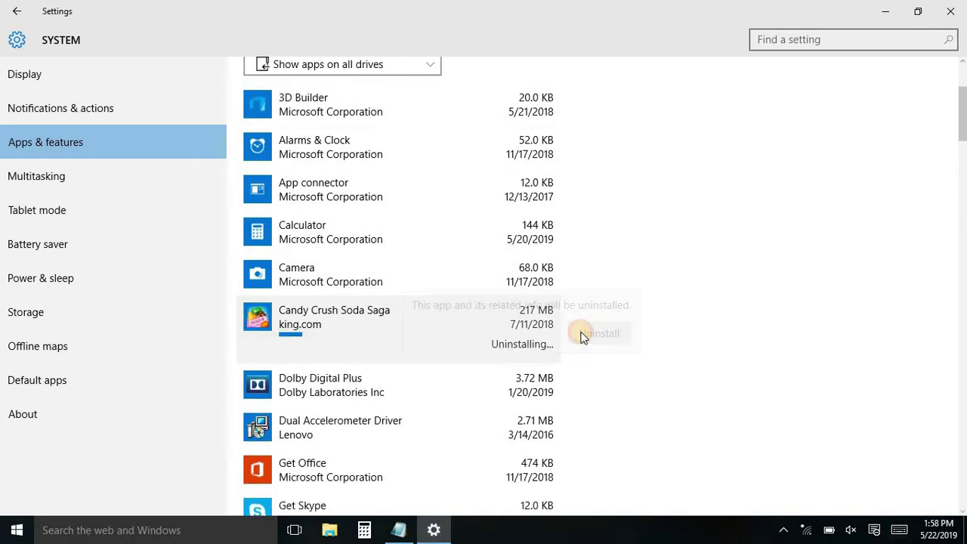
pyautogui.scroll(-3, 584, 338)
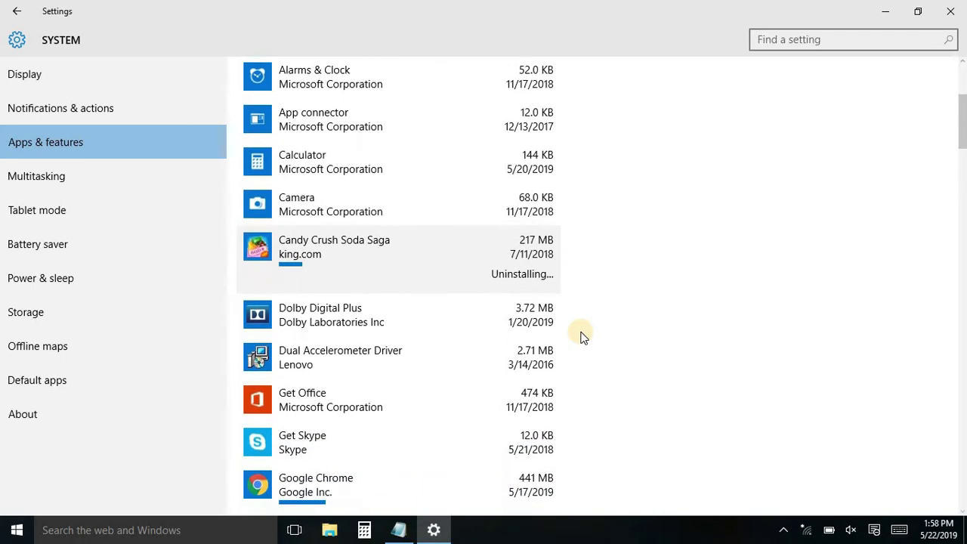
# - Uninstall the Get Skype app and confirm removing it with its related info
pyautogui.scroll(-3, 583, 337)
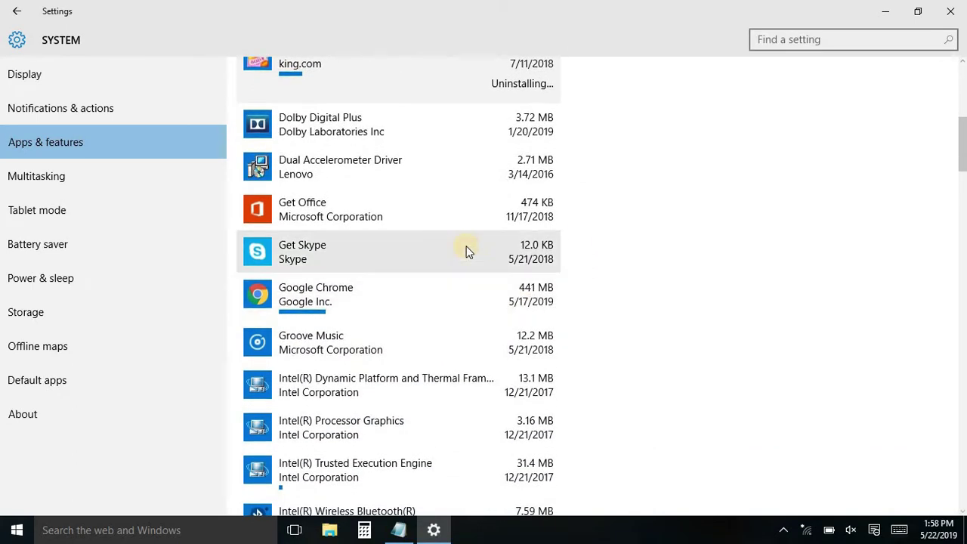
pyautogui.click(466, 249)
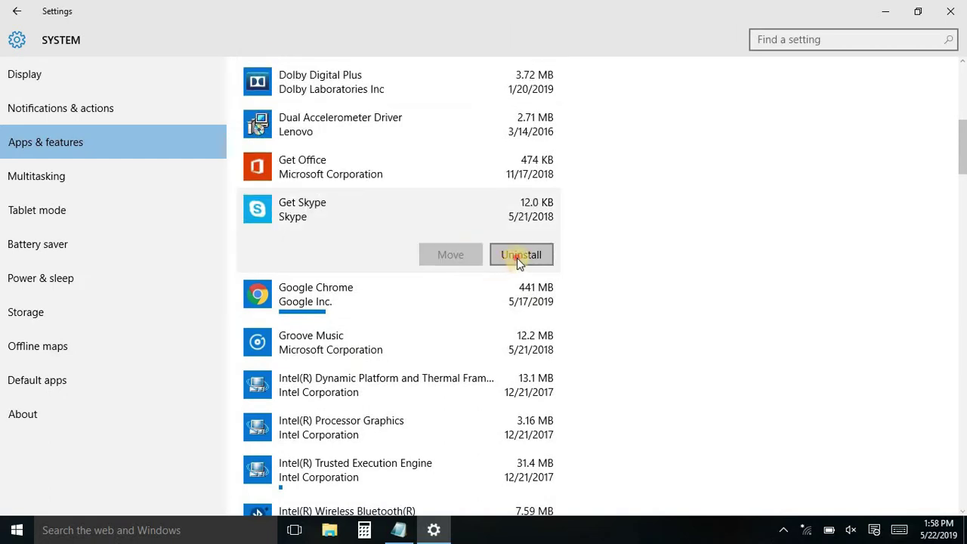
pyautogui.click(518, 257)
pyautogui.click(587, 220)
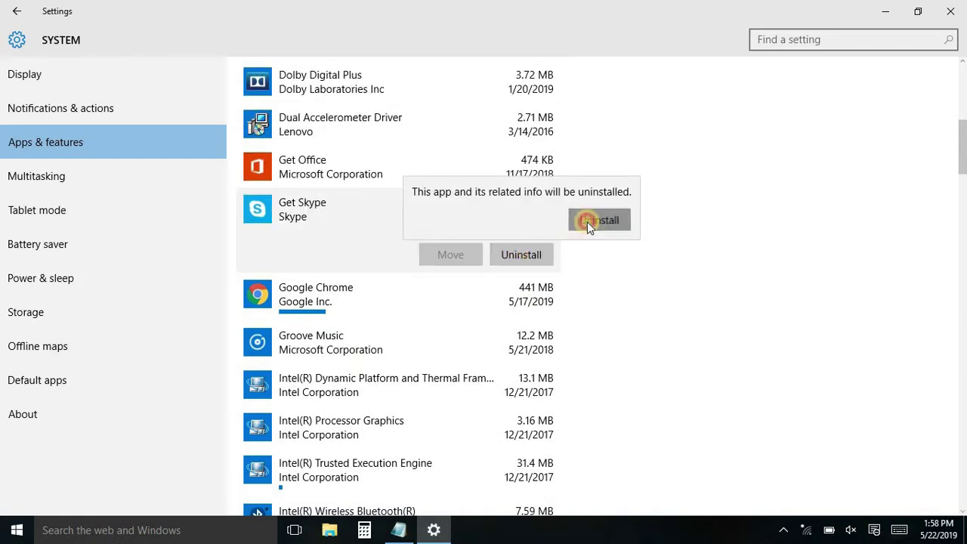
# - Start uninstalling Lenovo App Explorer and confirm removing it with its related info
pyautogui.scroll(-5, 589, 225)
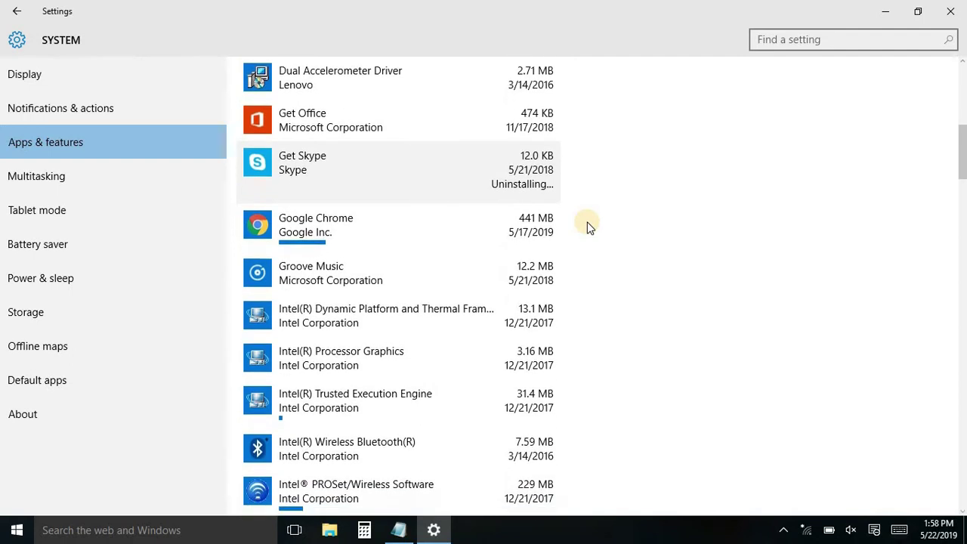
pyautogui.scroll(-1, 589, 225)
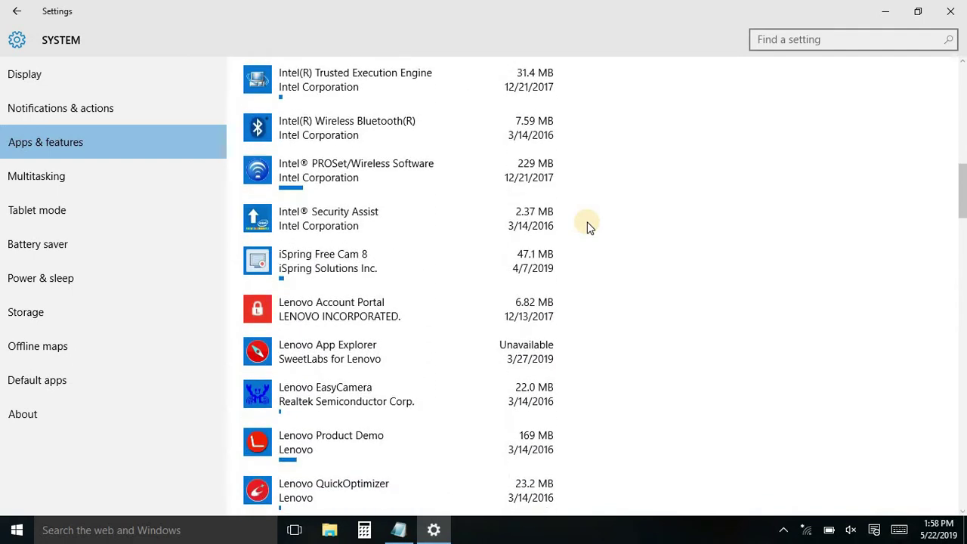
pyautogui.scroll(-2, 588, 224)
pyautogui.click(460, 243)
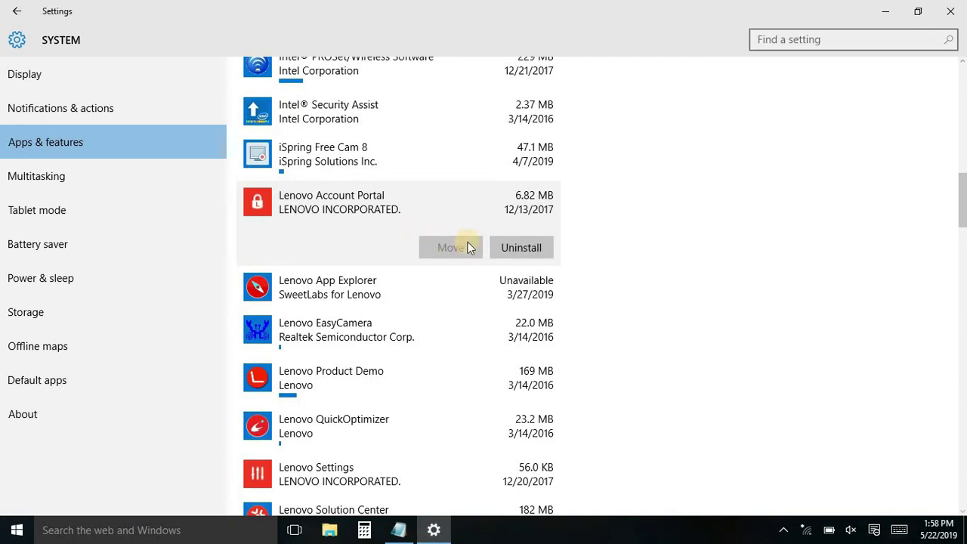
pyautogui.scroll(-2, 581, 248)
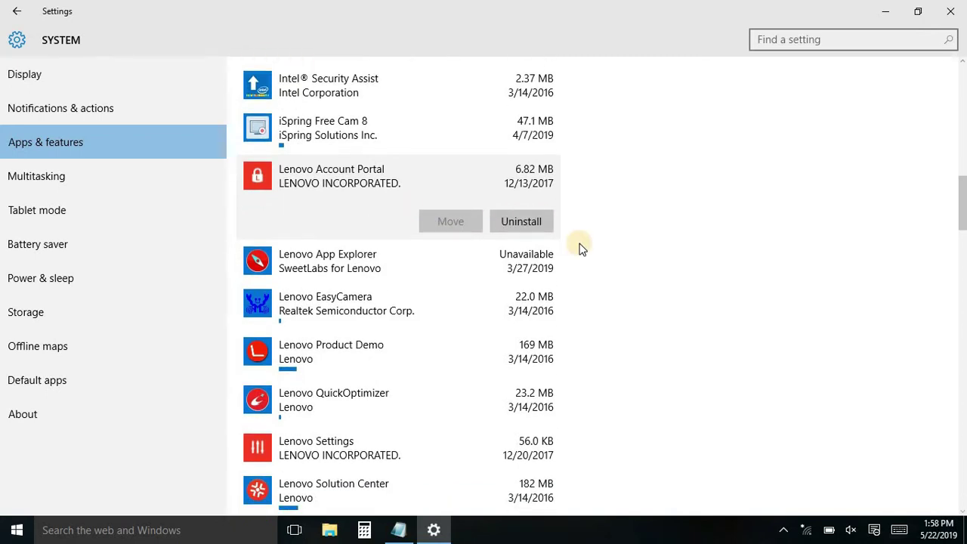
pyautogui.click(458, 204)
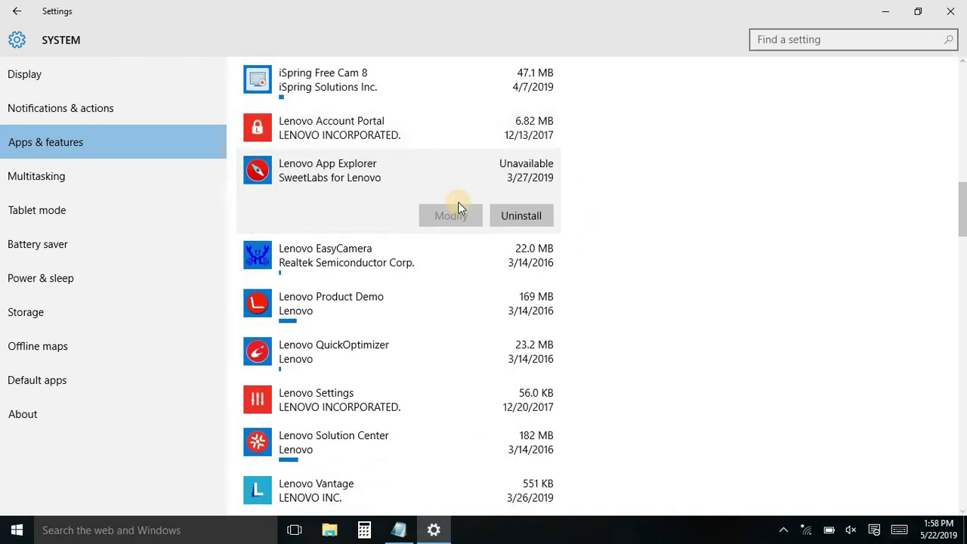
pyautogui.click(505, 218)
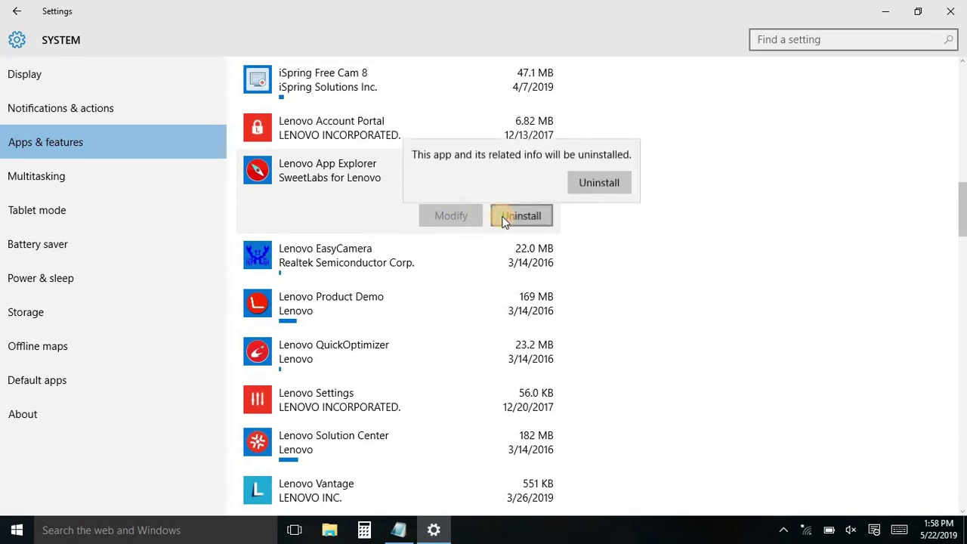
pyautogui.click(590, 183)
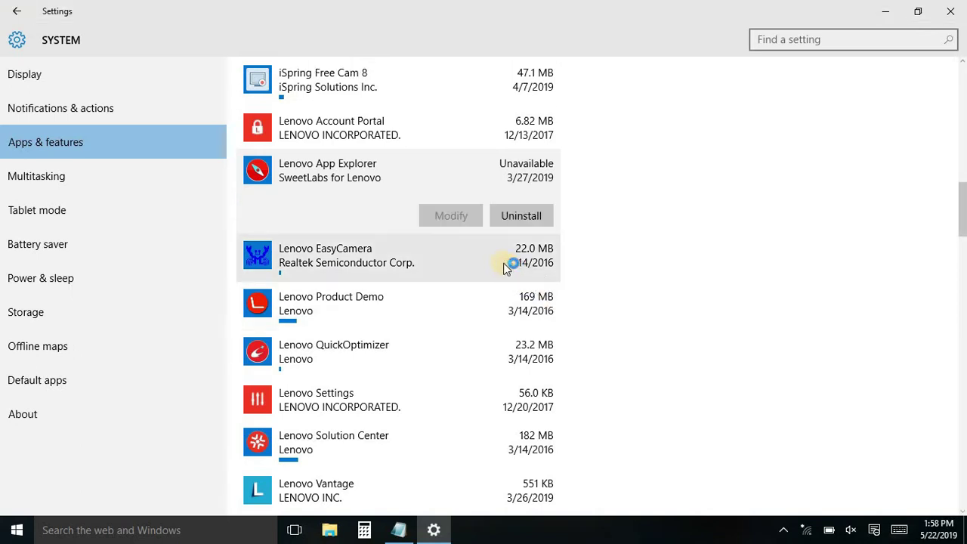
# - Try to uninstall the Lenovo Vantage app
pyautogui.scroll(-1, 507, 268)
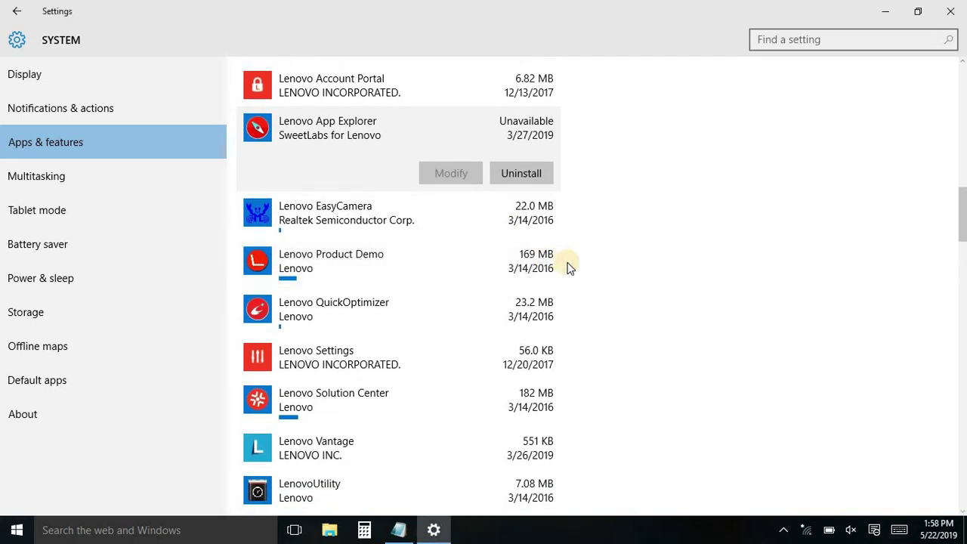
pyautogui.scroll(-1, 582, 265)
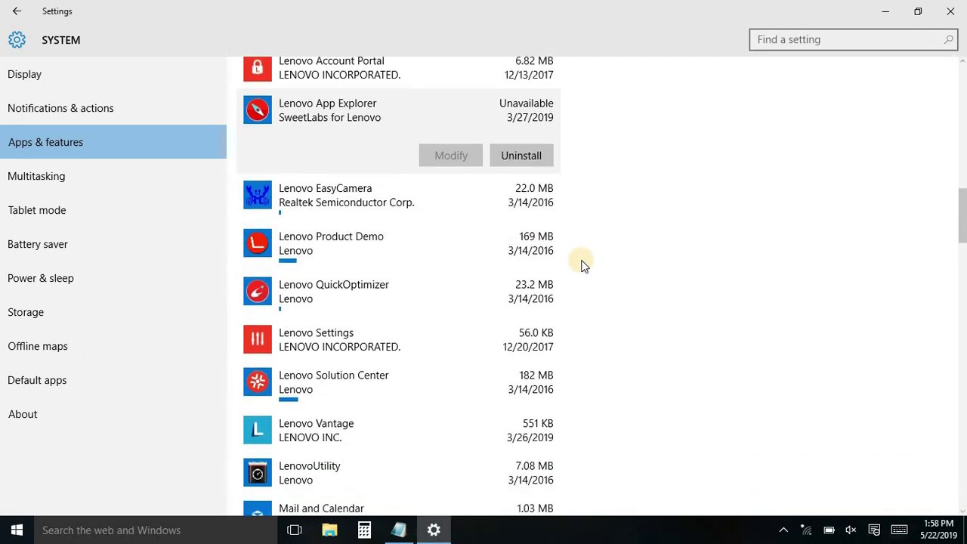
pyautogui.scroll(-3, 584, 265)
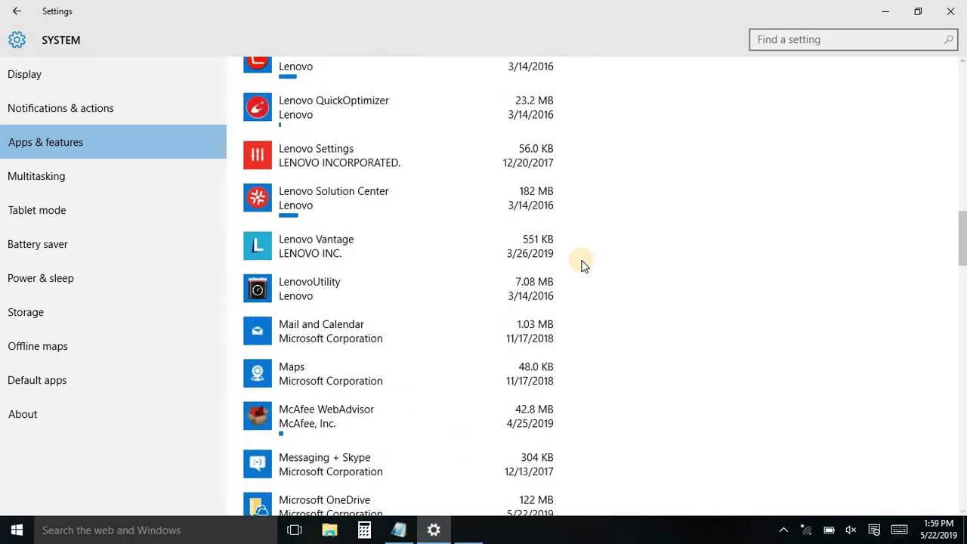
pyautogui.scroll(-1, 582, 264)
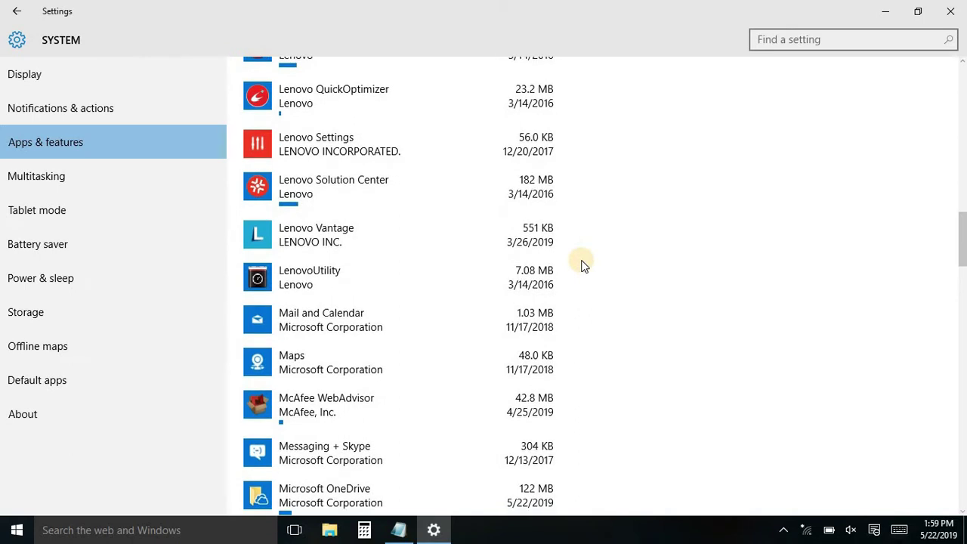
pyautogui.click(466, 242)
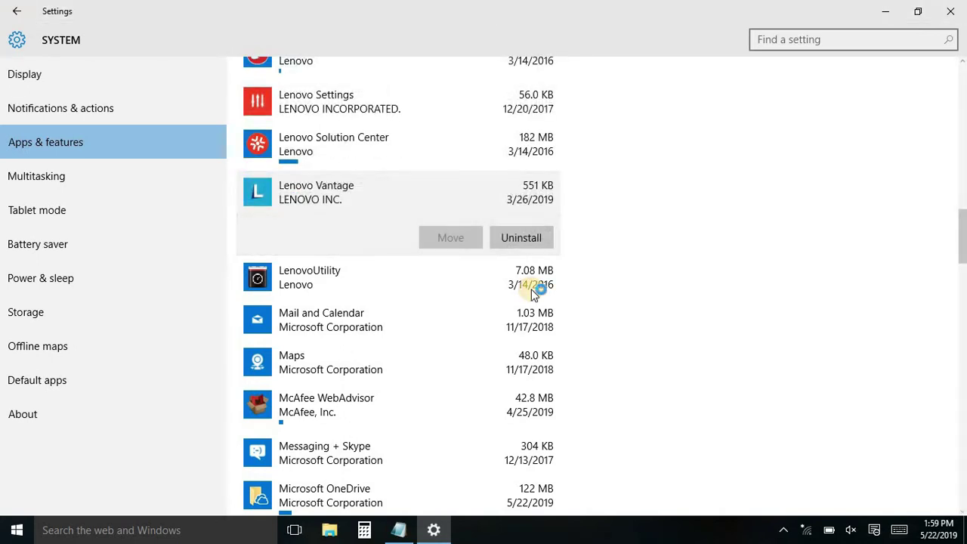
pyautogui.click(525, 237)
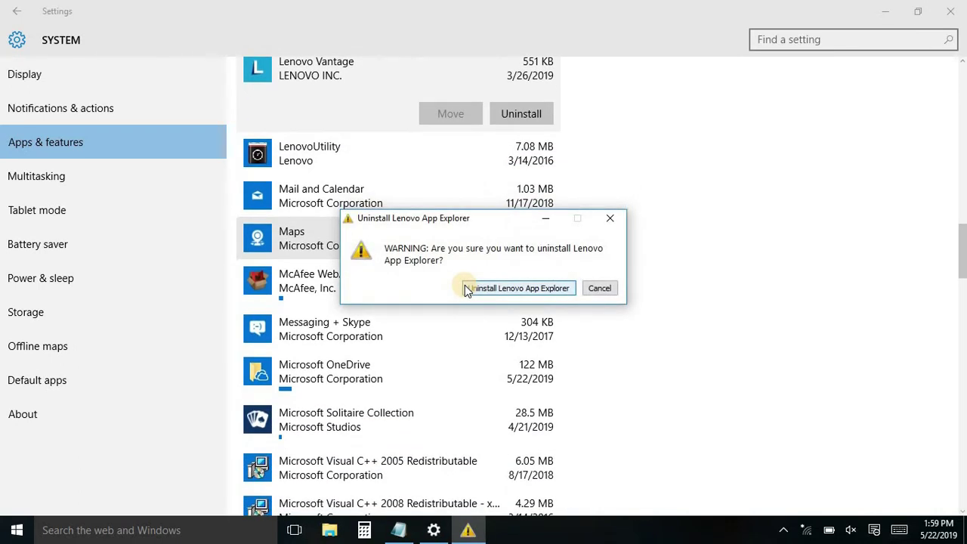
# - Confirm the Lenovo App Explorer uninstall warning, and start uninstalling McAfee WebAdvisor
pyautogui.click(521, 288)
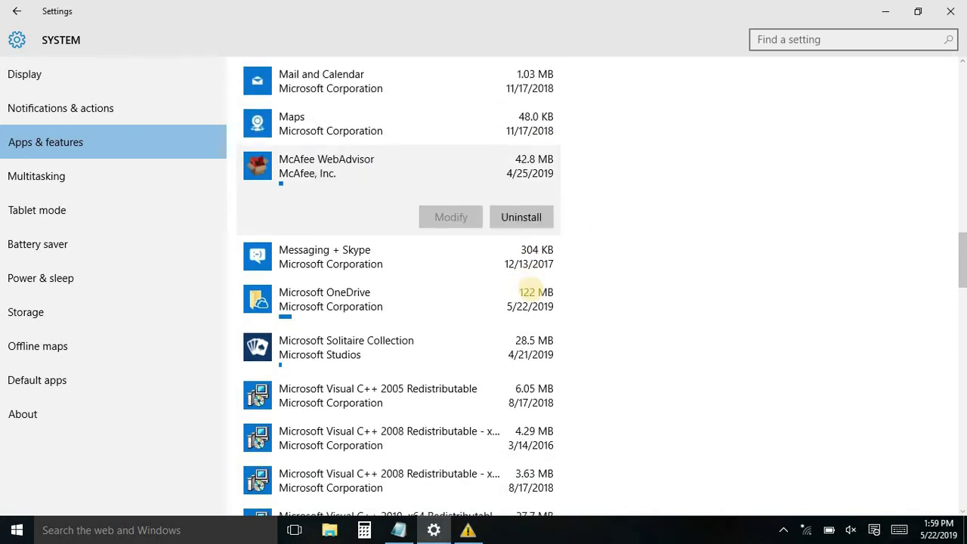
pyautogui.click(522, 217)
pyautogui.press('Return')
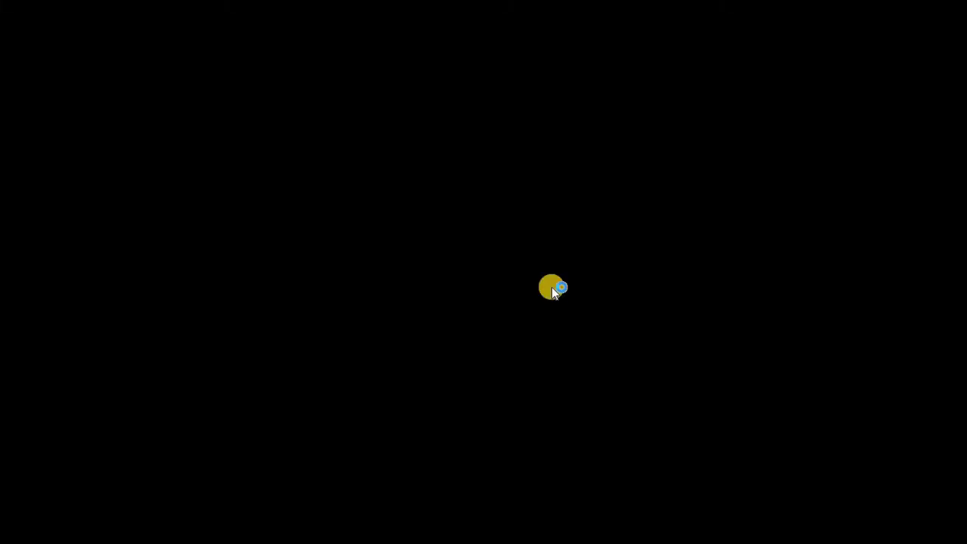
# - Uninstall the Messaging + Skype app and confirm its removal
pyautogui.scroll(-2, 554, 291)
pyautogui.scroll(-1, 554, 291)
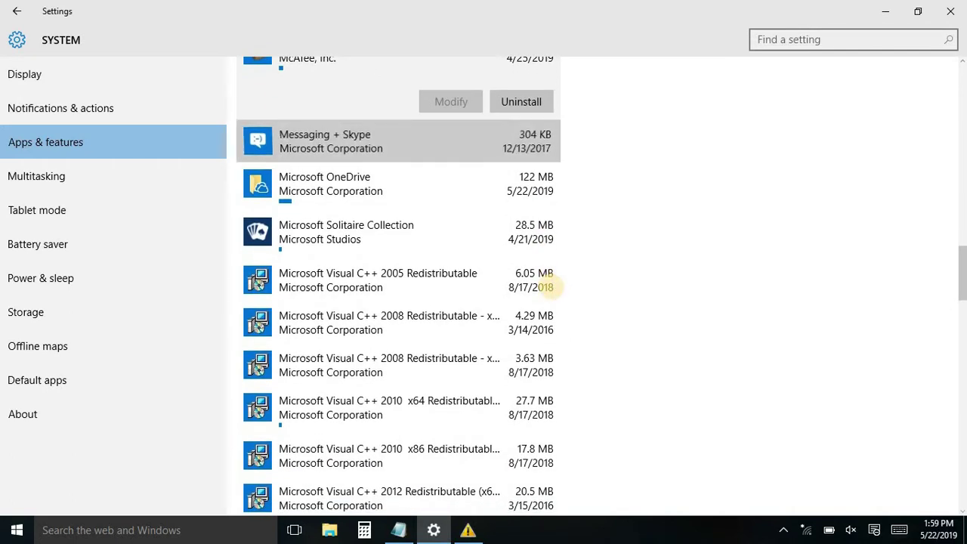
pyautogui.press('Return')
pyautogui.press('Tab')
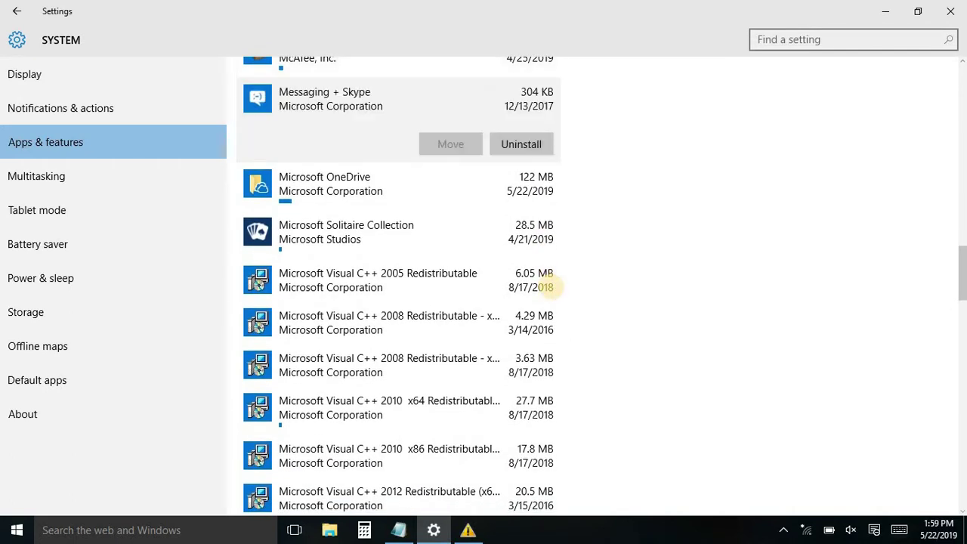
pyautogui.press('Return')
pyautogui.press('Return')
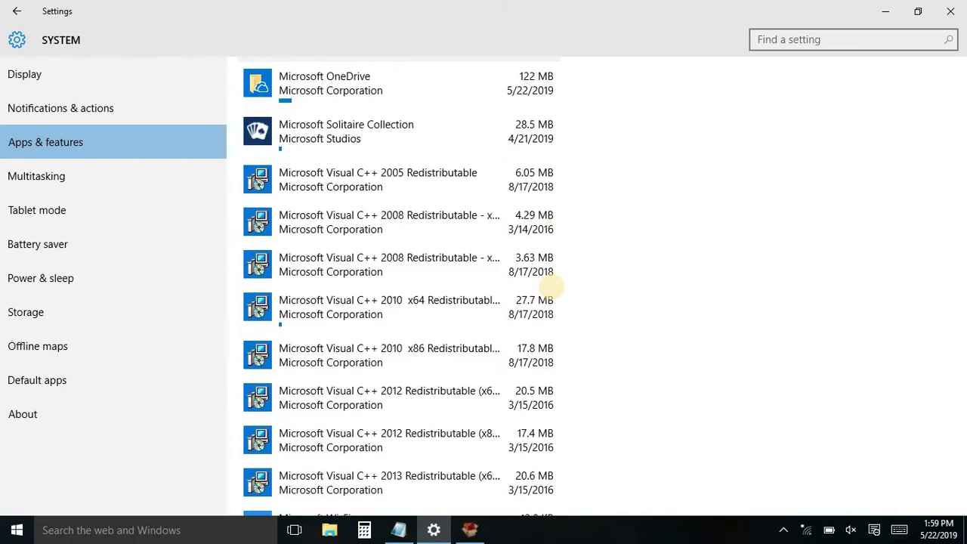
# - Uninstall the Microsoft Solitaire Collection and confirm its removal
pyautogui.press('Down')
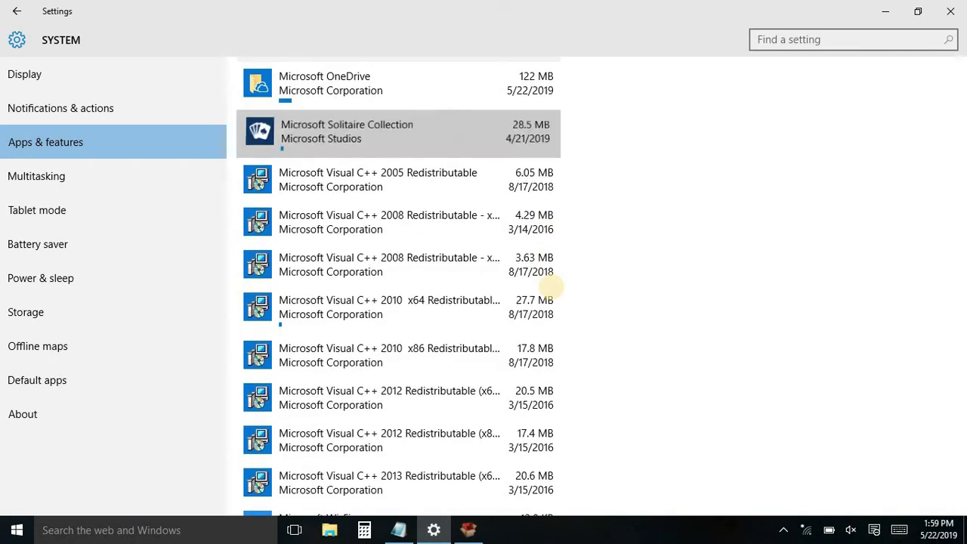
pyautogui.press('Return')
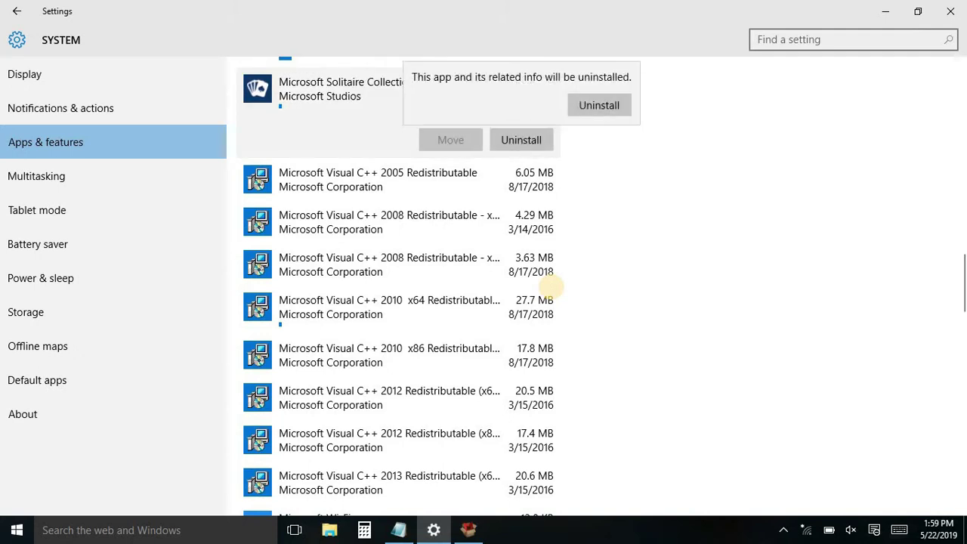
pyautogui.press('Return')
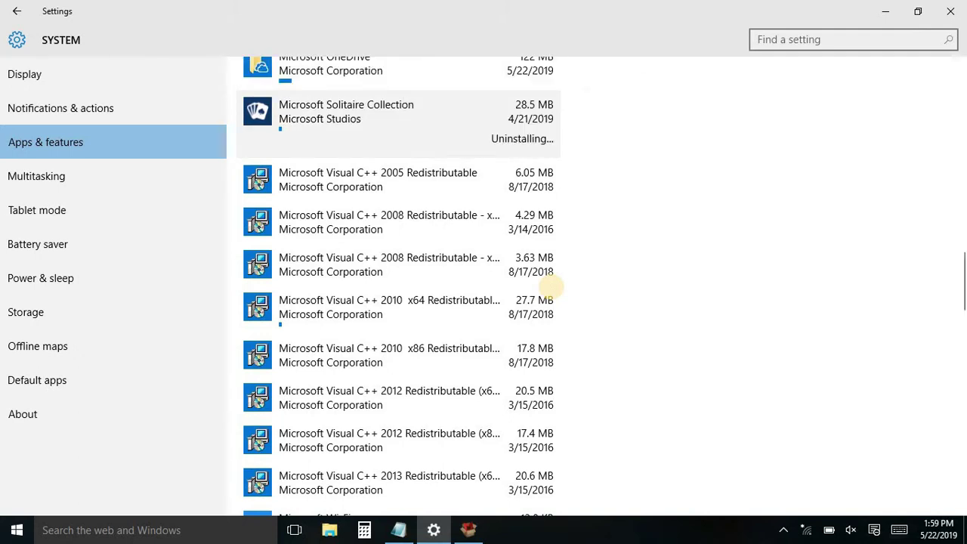
# - Uninstall the My Piano Phone app and confirm removing it with its related info
pyautogui.scroll(-3, 551, 286)
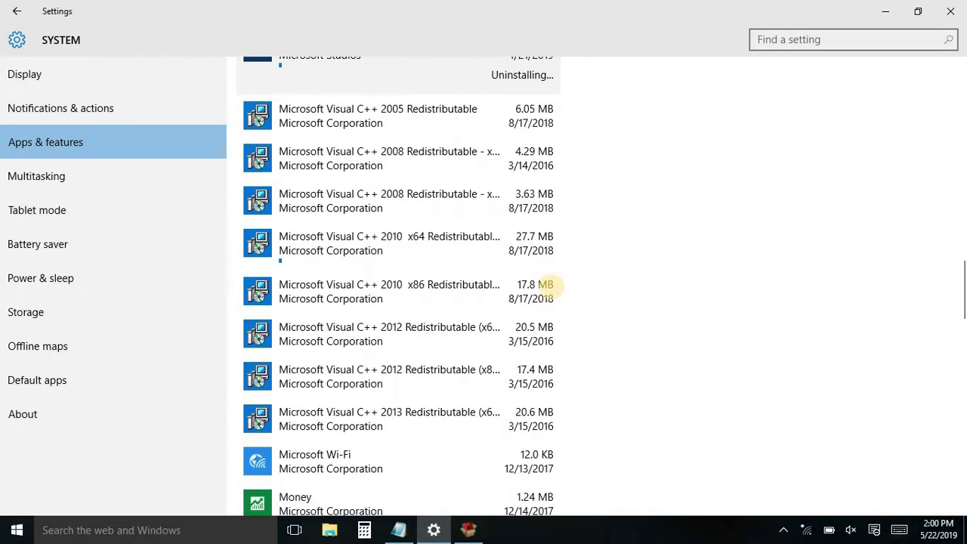
pyautogui.scroll(-4, 552, 286)
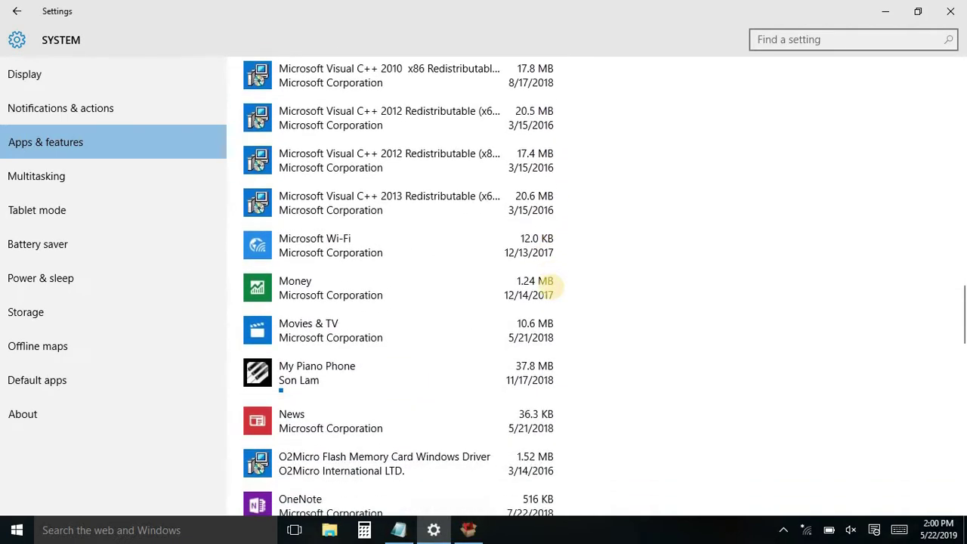
pyautogui.scroll(-1, 552, 287)
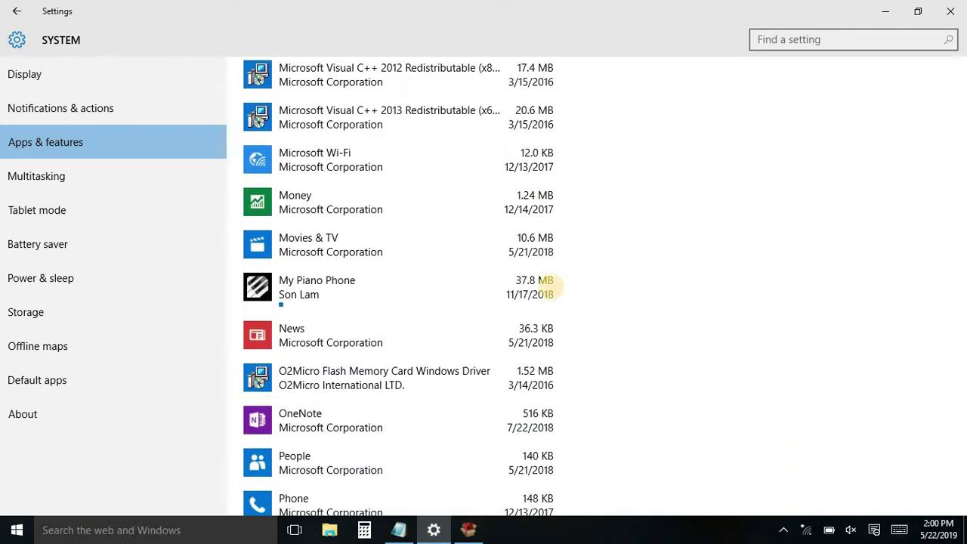
pyautogui.click(552, 287)
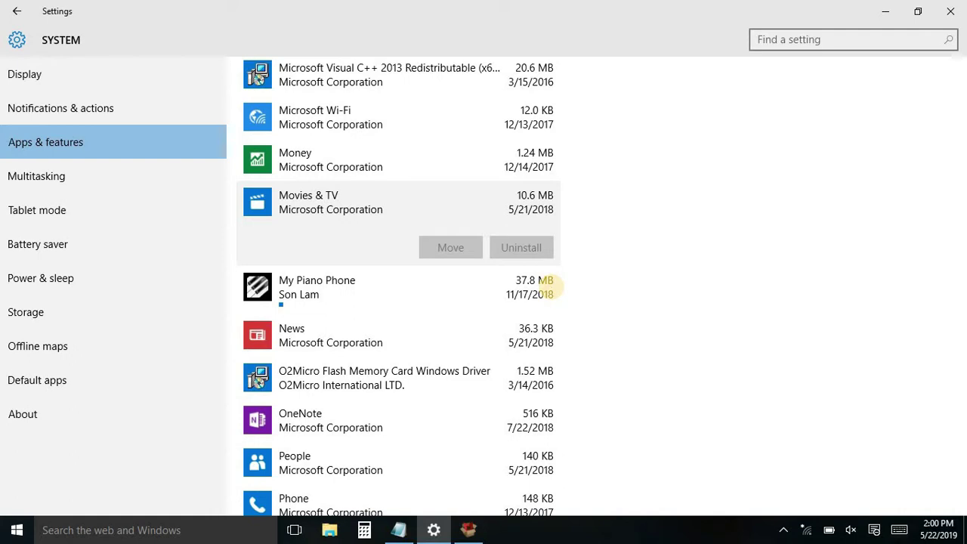
pyautogui.click(548, 287)
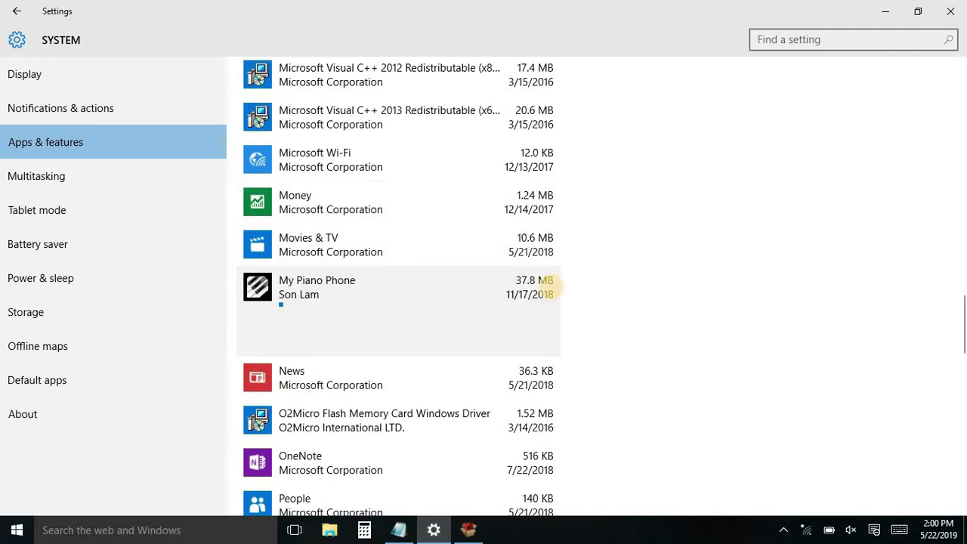
pyautogui.click(521, 338)
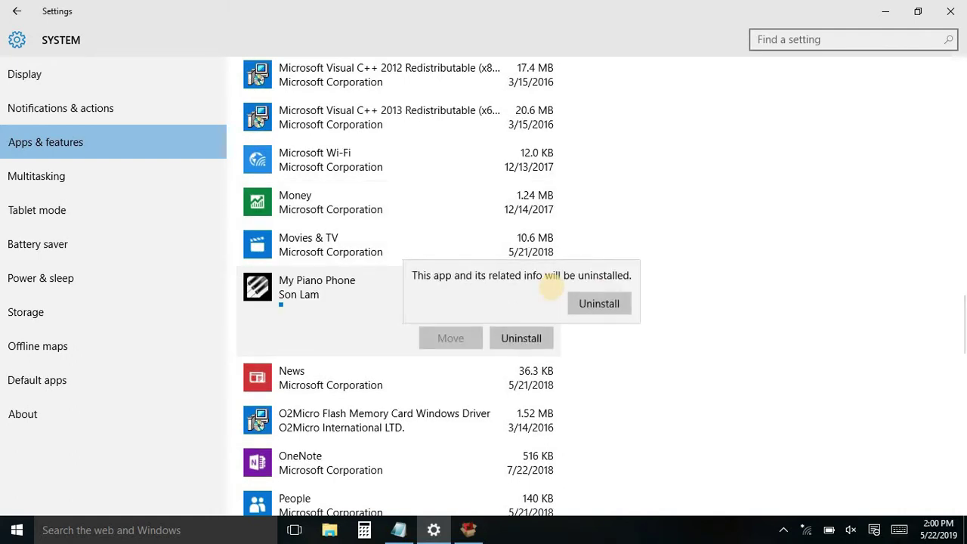
pyautogui.click(600, 303)
# - Uninstall the Microsoft News app and confirm its removal
pyautogui.scroll(-2, 550, 284)
pyautogui.scroll(-3, 549, 285)
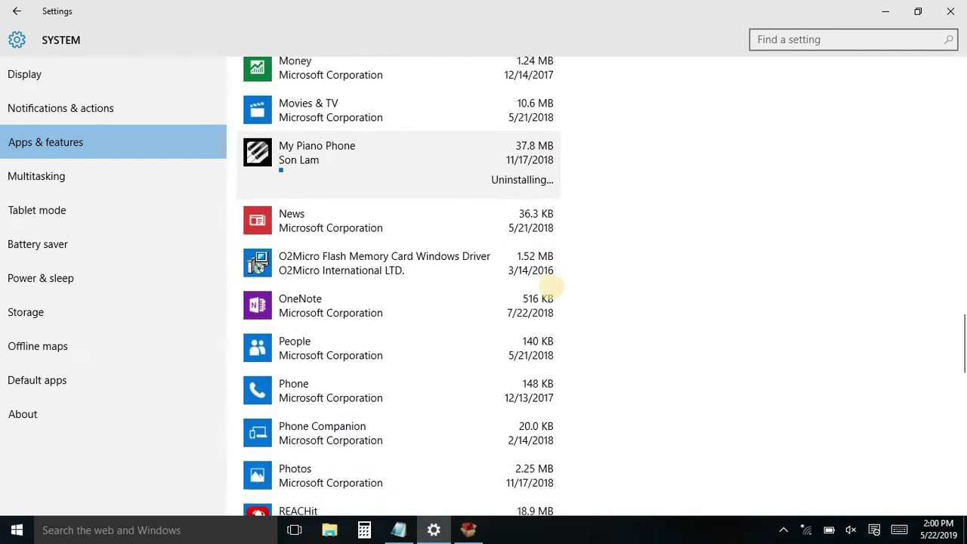
pyautogui.click(522, 224)
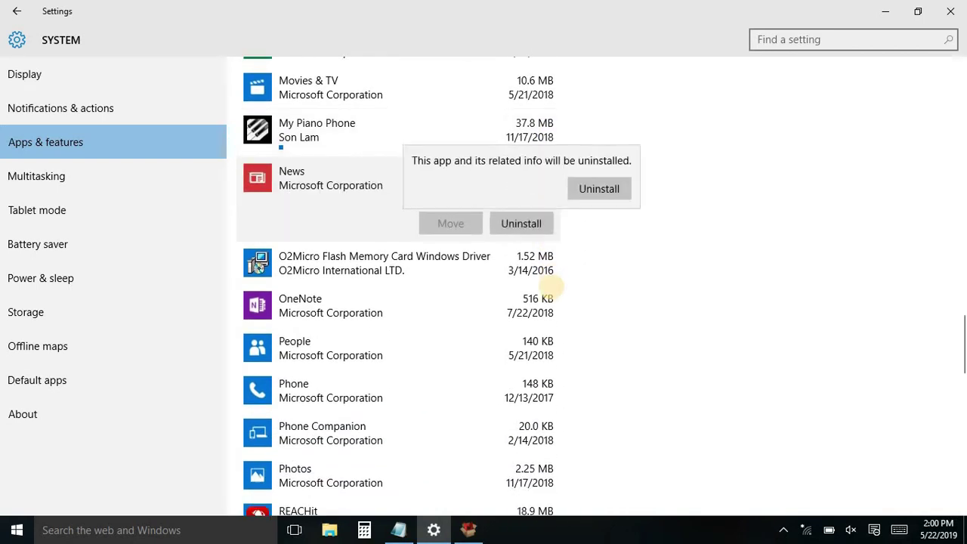
pyautogui.press('Return')
# - Uninstall the Microsoft Sports app and confirm its removal
pyautogui.scroll(-3, 550, 285)
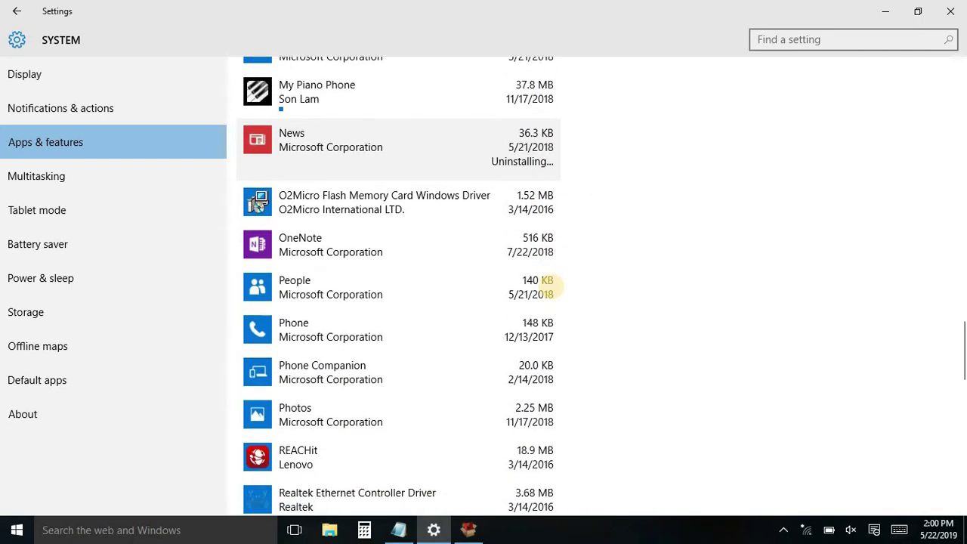
pyautogui.scroll(-4, 549, 283)
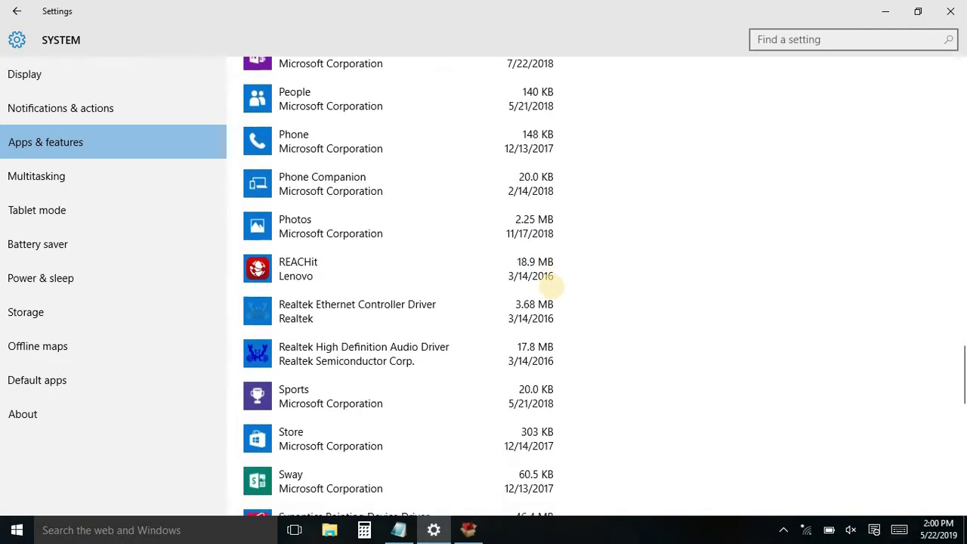
pyautogui.scroll(-4, 547, 284)
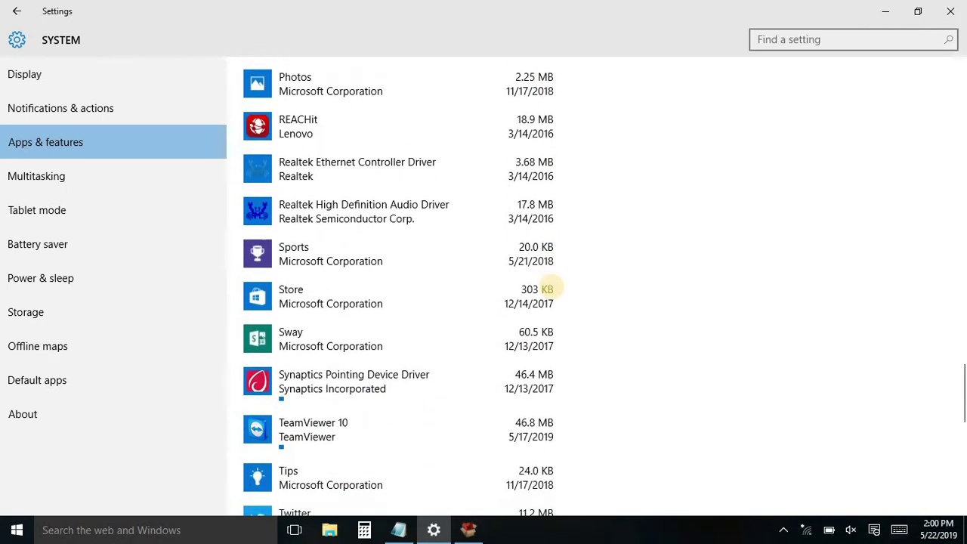
pyautogui.press('s')
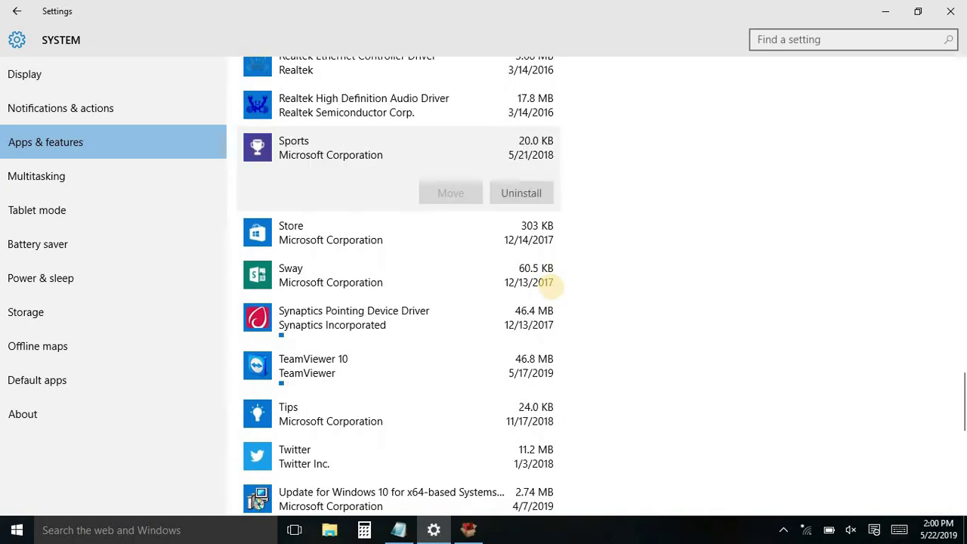
pyautogui.press('Tab')
pyautogui.press('Return')
pyautogui.press('Return')
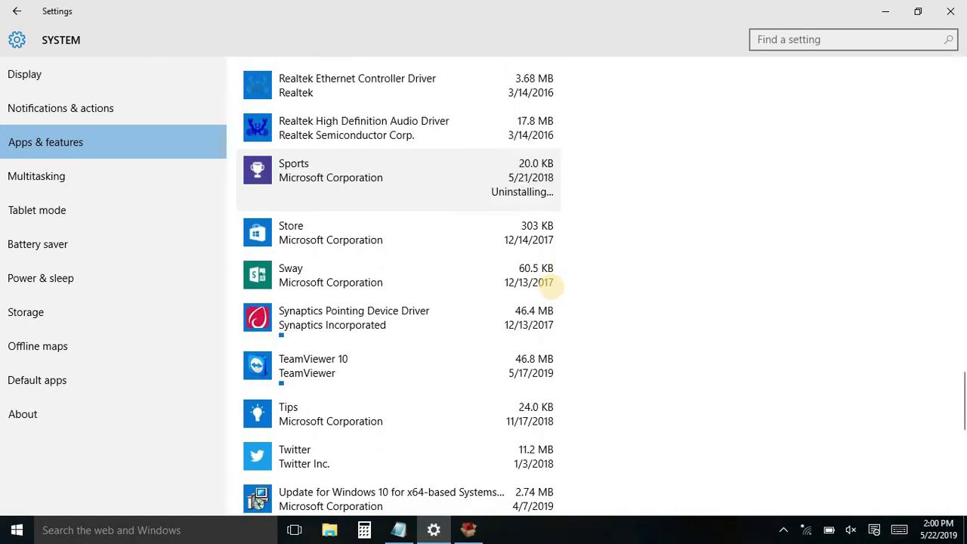
# - Uninstall the Microsoft Sway app and confirm its removal
pyautogui.press('Down')
pyautogui.press('Down')
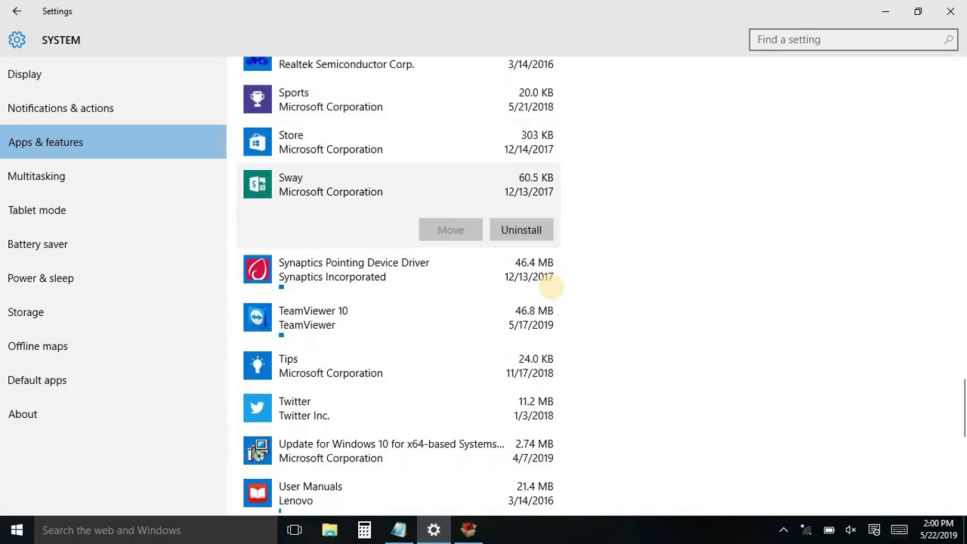
pyautogui.press('Tab')
pyautogui.press('Return')
pyautogui.press('Return')
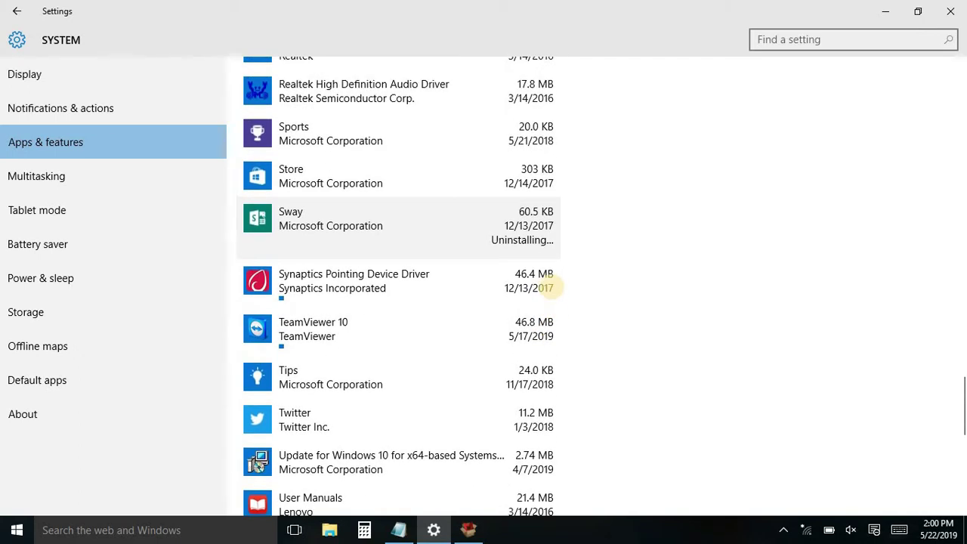
# - Uninstall TeamViewer 10, confirm removing it with its related info, and close its uninstaller window
pyautogui.scroll(-3, 550, 288)
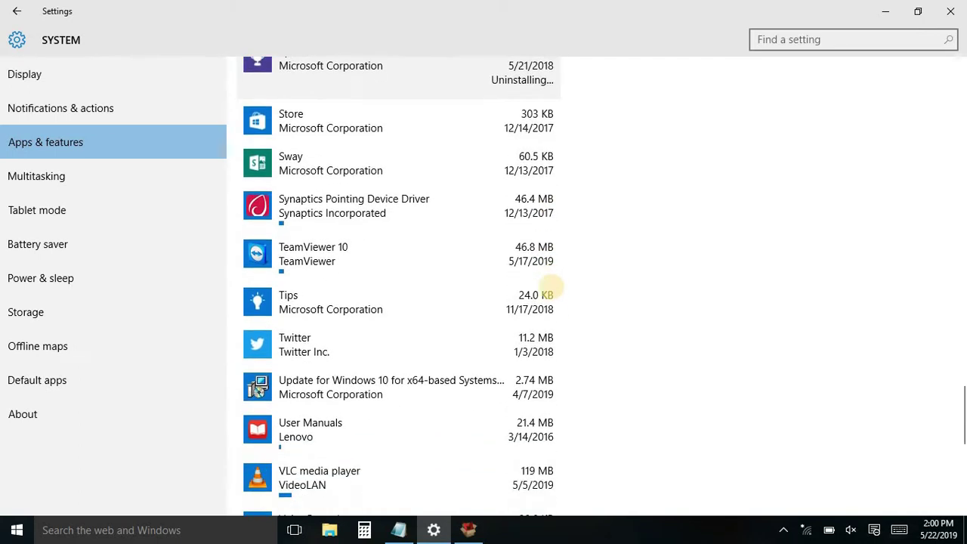
pyautogui.click(314, 170)
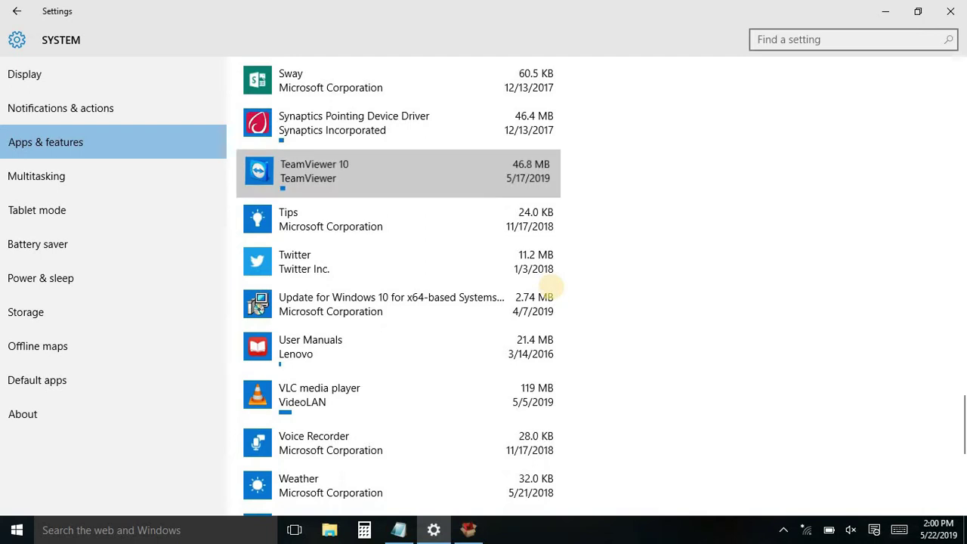
pyautogui.click(522, 179)
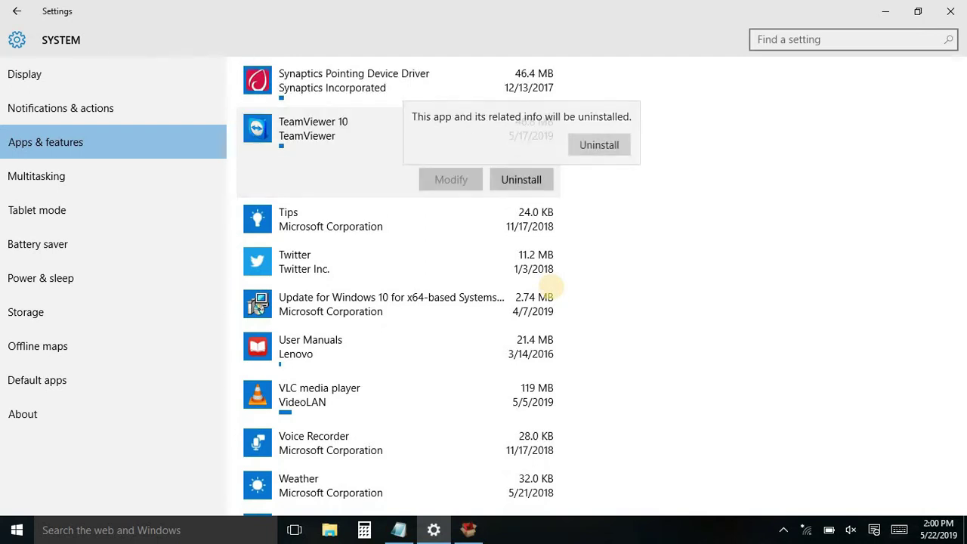
pyautogui.click(599, 144)
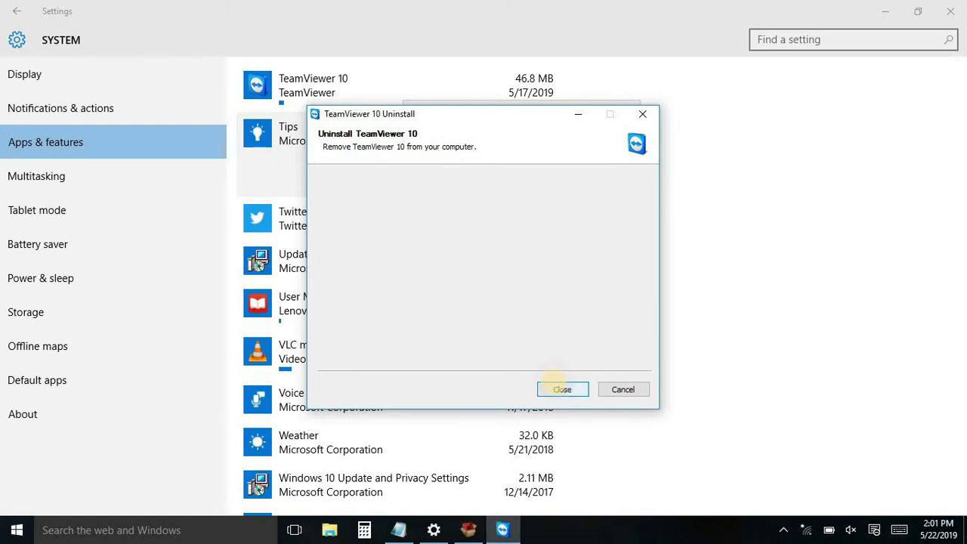
pyautogui.click(555, 387)
# - Look through the rest of the installed apps, examining the uninstall option of the Xbox entry at the end of the list
pyautogui.scroll(-3, 553, 383)
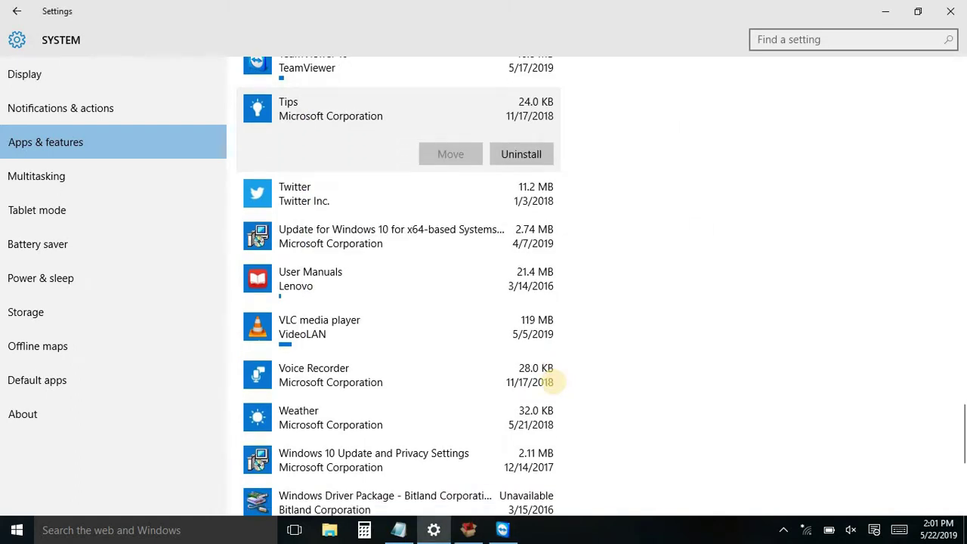
pyautogui.scroll(-1, 554, 382)
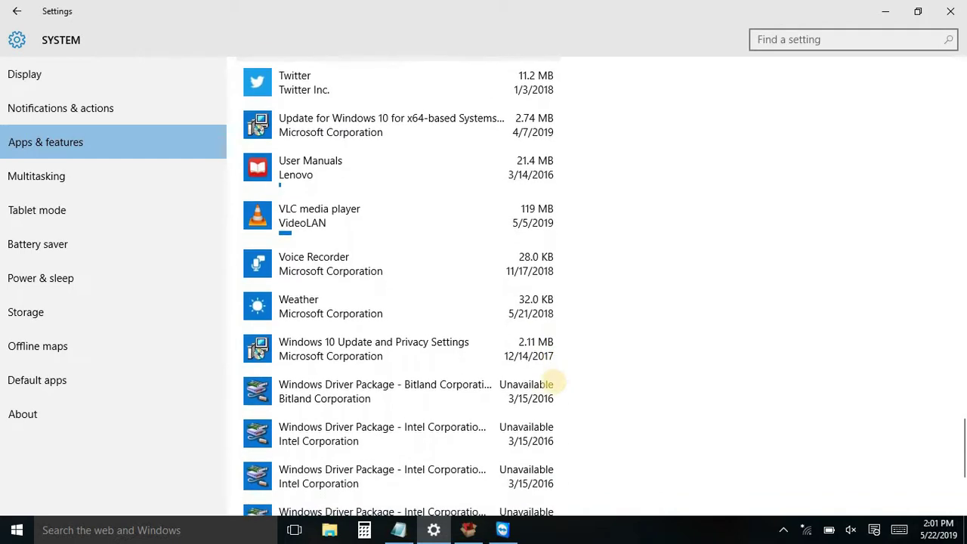
pyautogui.scroll(-3, 554, 382)
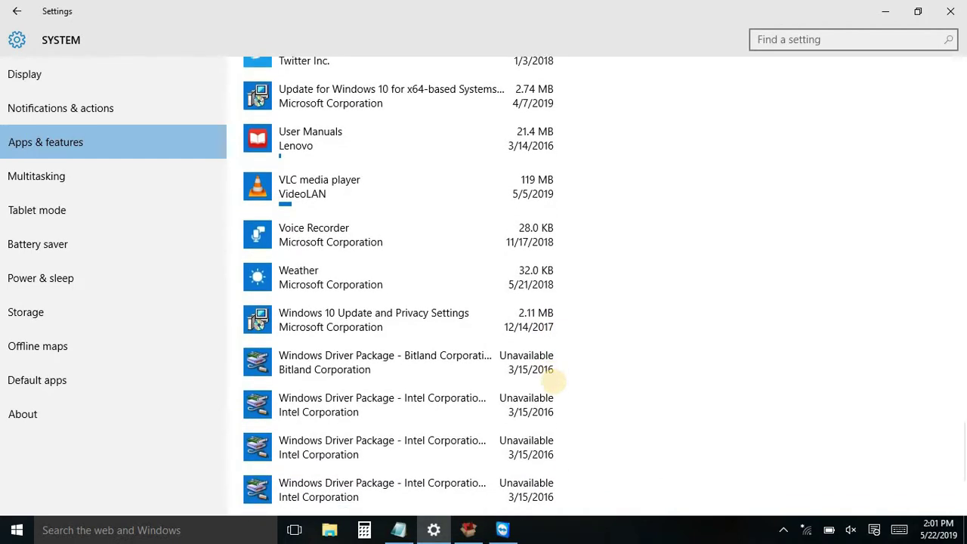
pyautogui.scroll(-3, 555, 382)
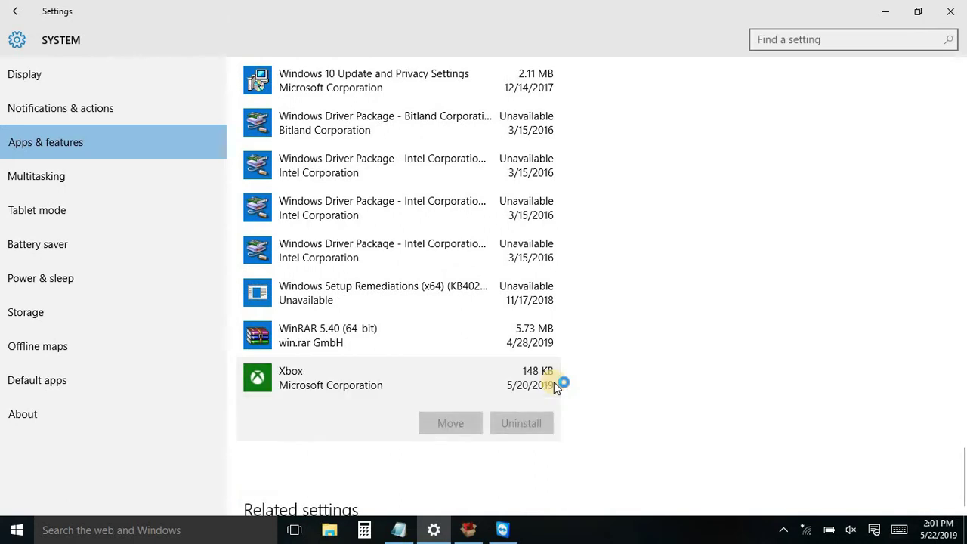
pyautogui.scroll(1, 554, 381)
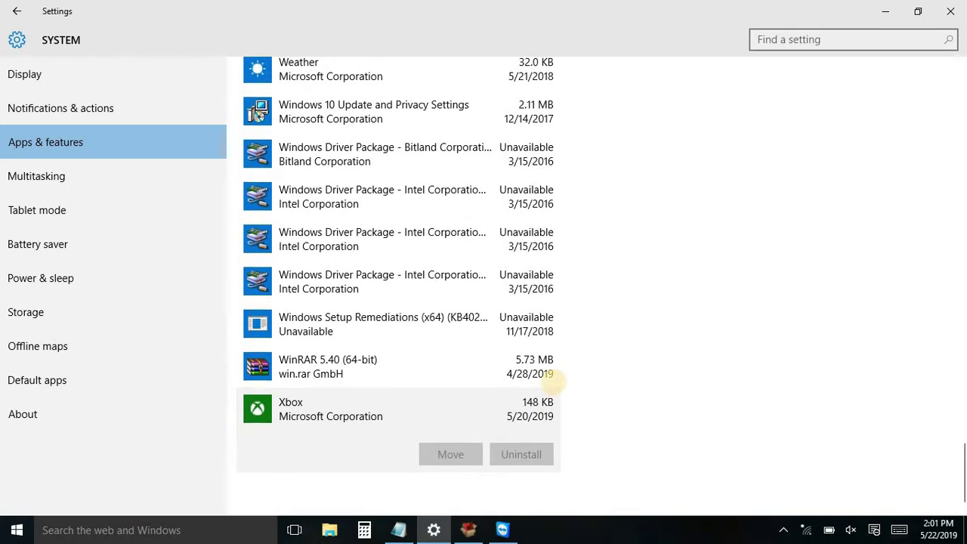
pyautogui.scroll(-1, 554, 382)
pyautogui.scroll(9, 554, 382)
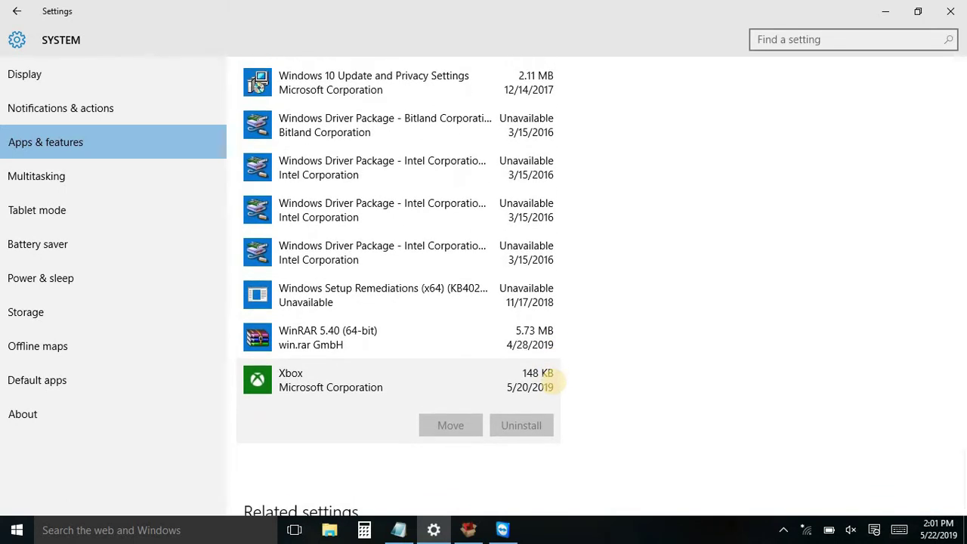
pyautogui.scroll(20, 554, 381)
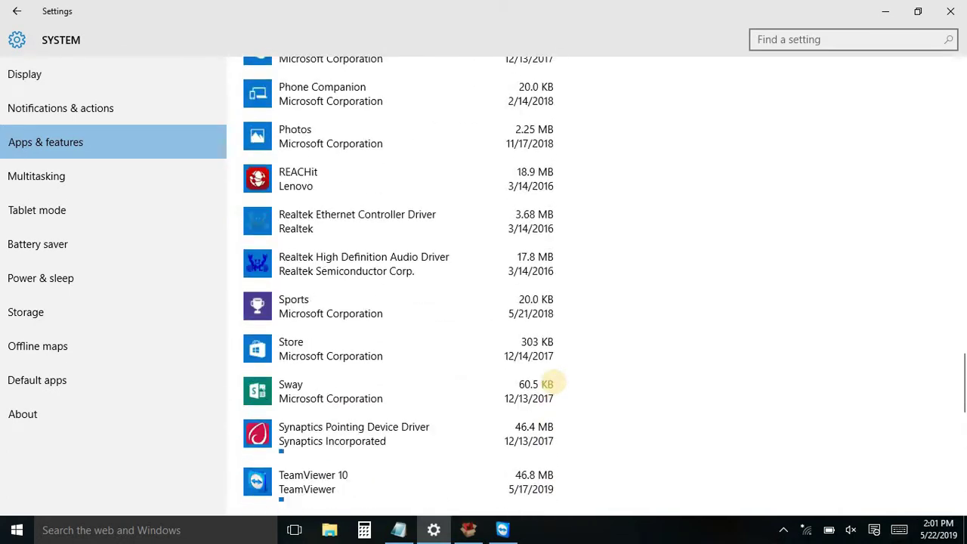
pyautogui.scroll(7, 554, 382)
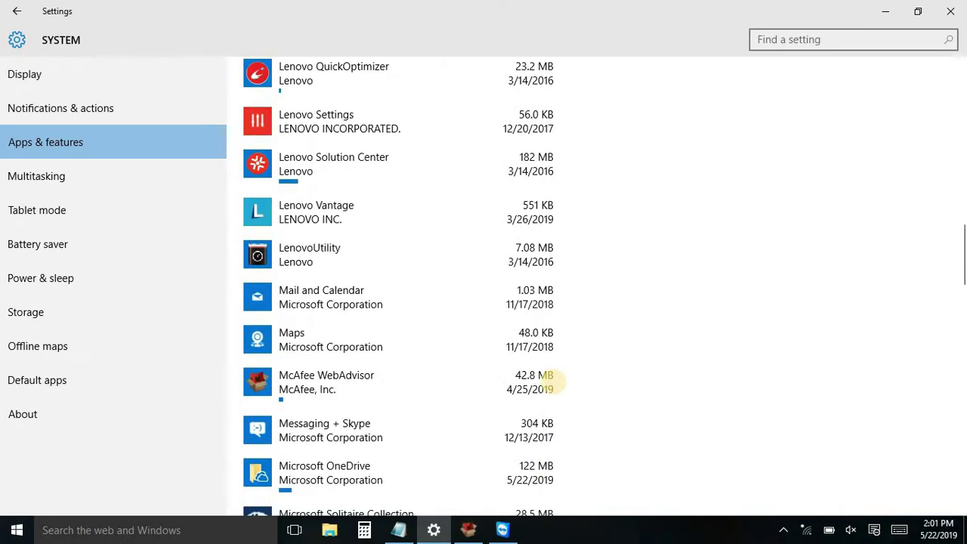
pyautogui.scroll(-5, 554, 382)
pyautogui.scroll(12, 554, 381)
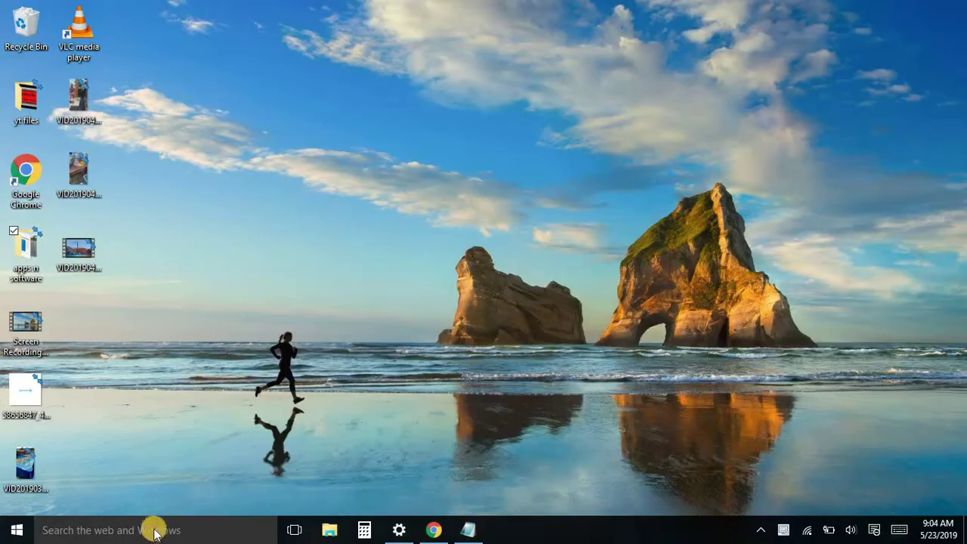
# - Search Windows for "powershell" and open Windows PowerShell
pyautogui.click(155, 531)
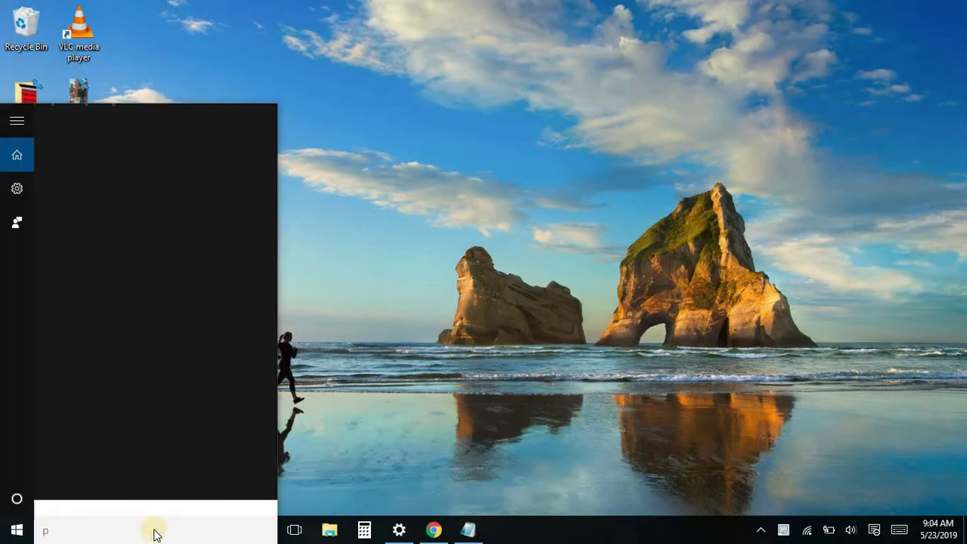
pyautogui.write('powershell')
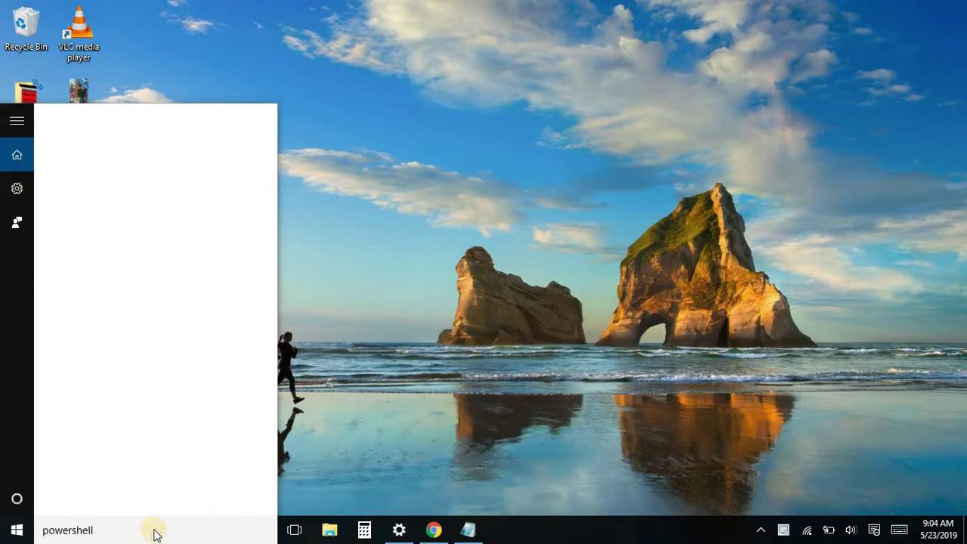
pyautogui.press('Return')
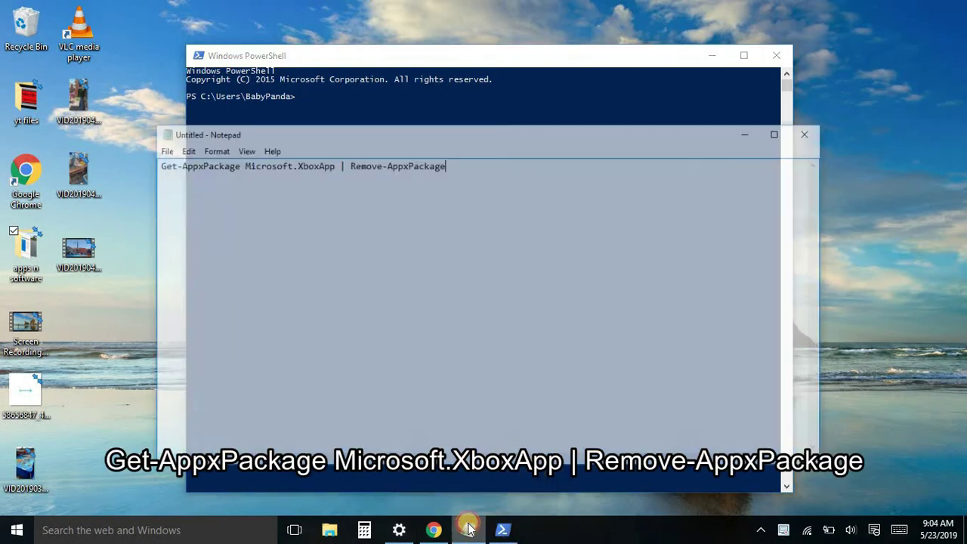
# - Switch to the untitled Notepad note and copy its full command "Get-AppxPackage Microsoft.XboxApp | Remove-AppxPackage"
pyautogui.click(468, 528)
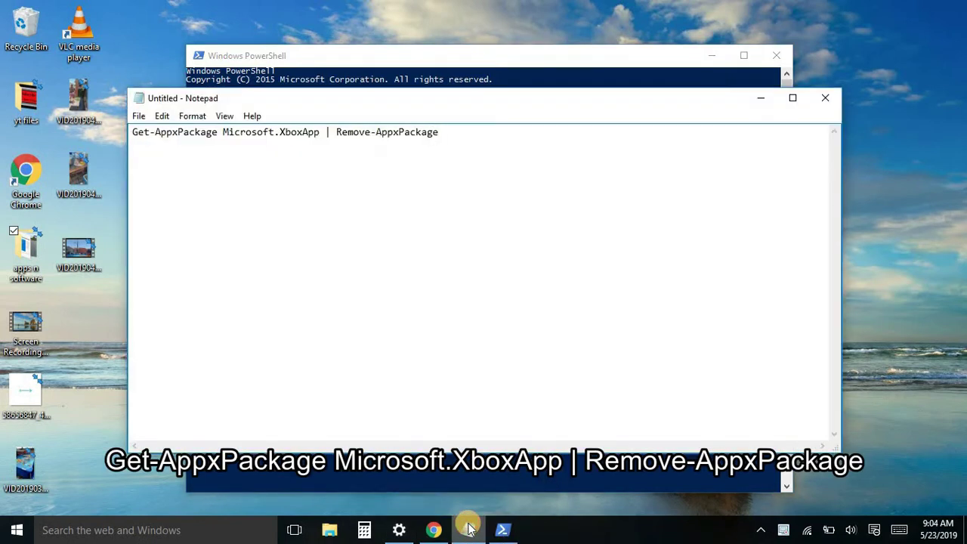
pyautogui.doubleClick(309, 128)
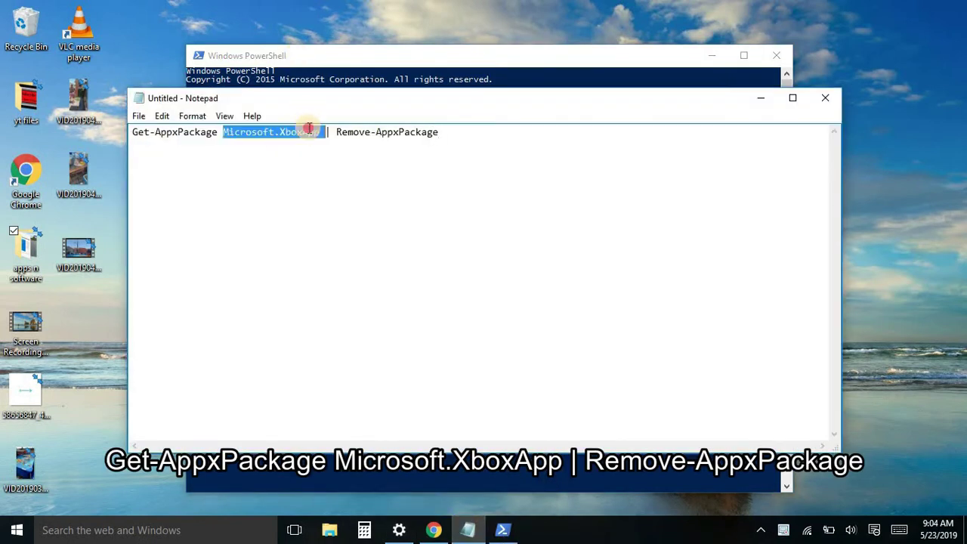
pyautogui.click(309, 129)
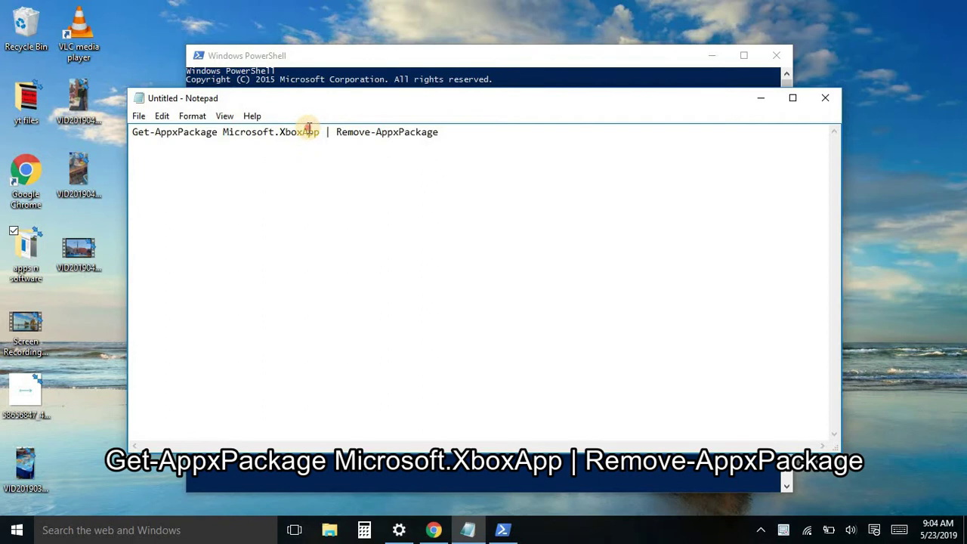
pyautogui.doubleClick(351, 135)
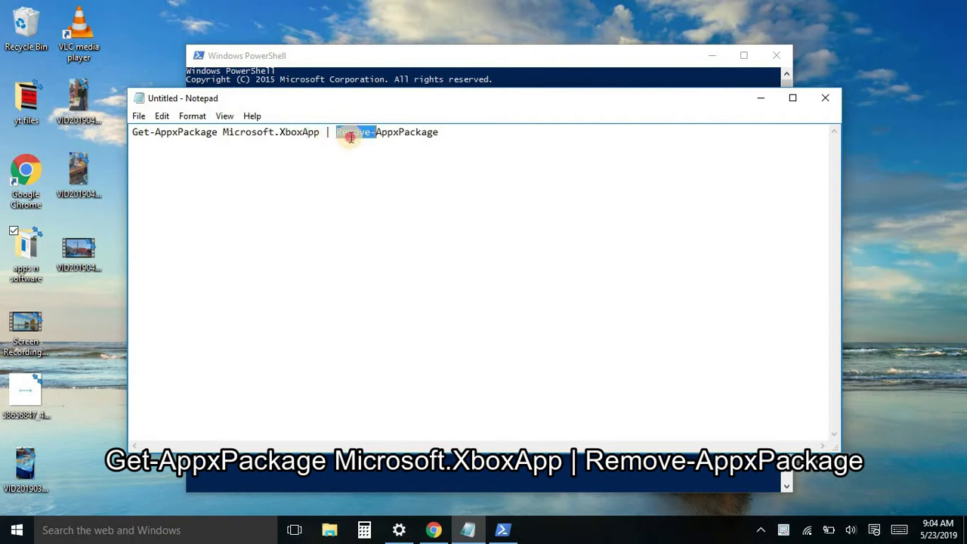
pyautogui.click(441, 131)
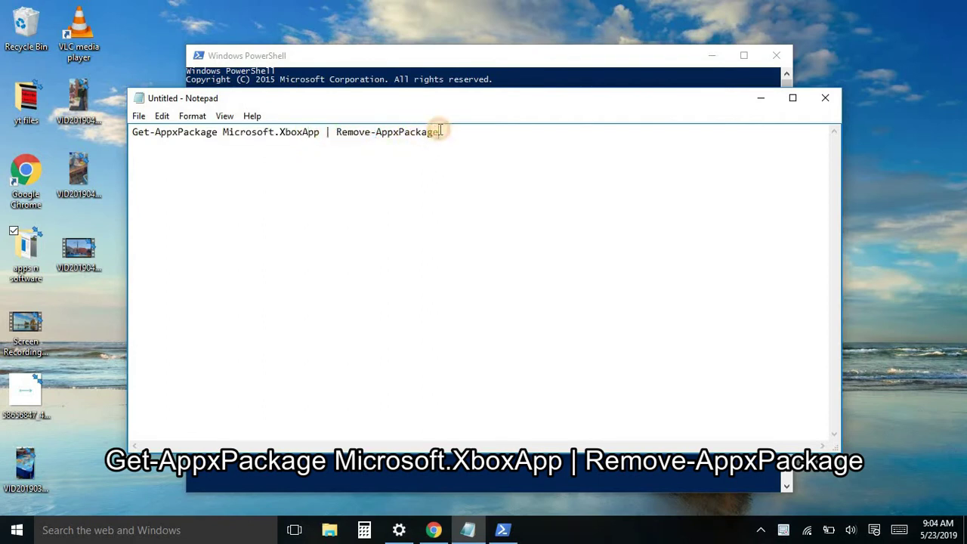
pyautogui.moveTo(436, 131); pyautogui.dragTo(133, 131)
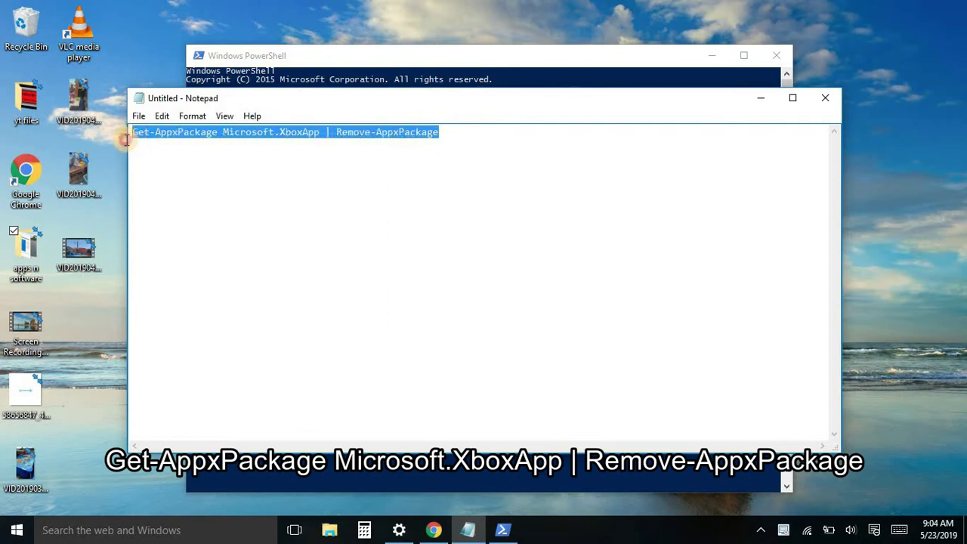
pyautogui.rightClick(126, 141)
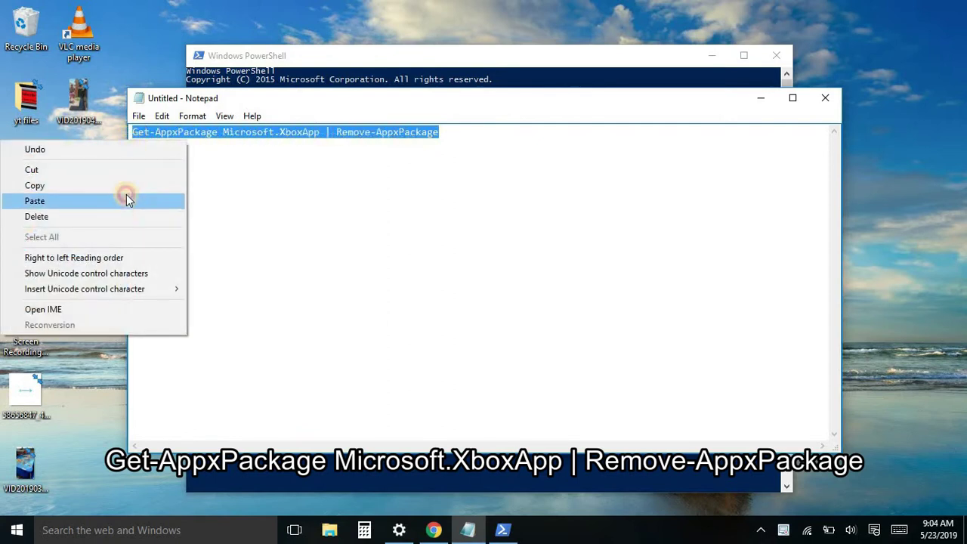
pyautogui.click(146, 186)
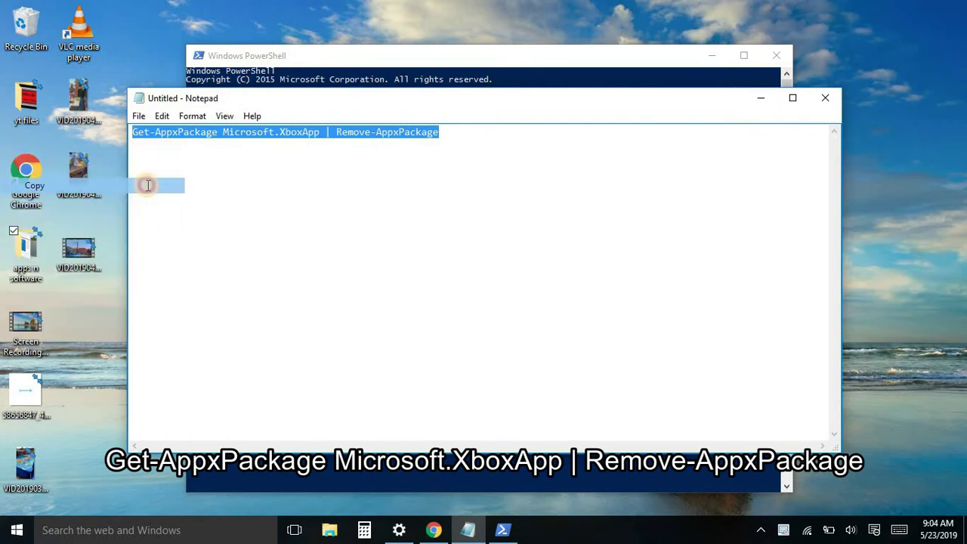
# - Paste and run "Get-AppxPackage Microsoft.XboxApp | Remove-AppxPackage" in Windows PowerShell, and clear the PowerShell and Notepad windows from the desktop
pyautogui.click(446, 56)
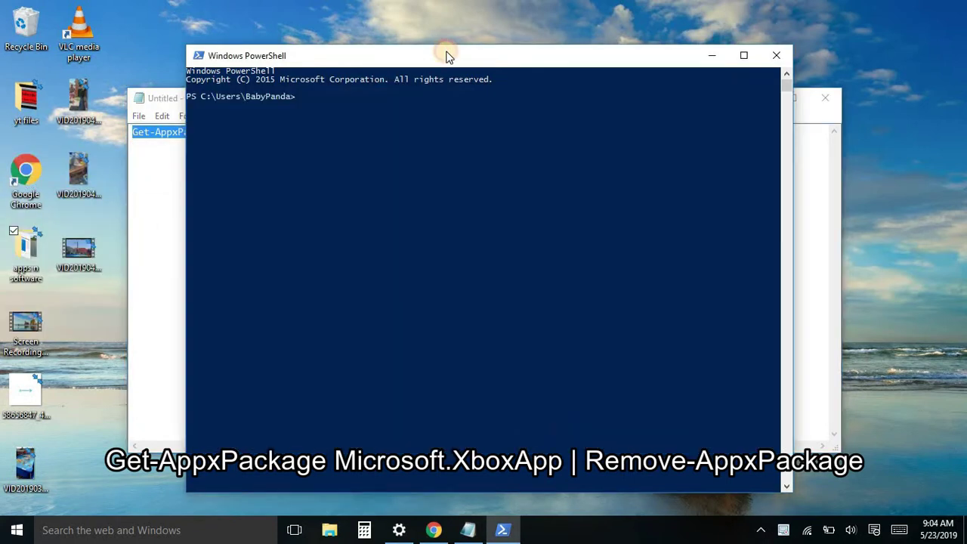
pyautogui.rightClick(306, 96)
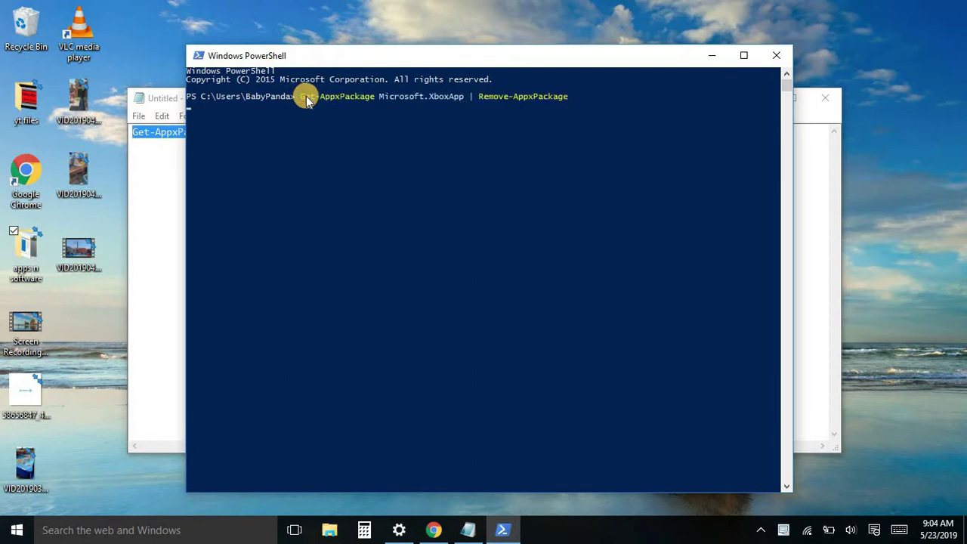
pyautogui.press('Return')
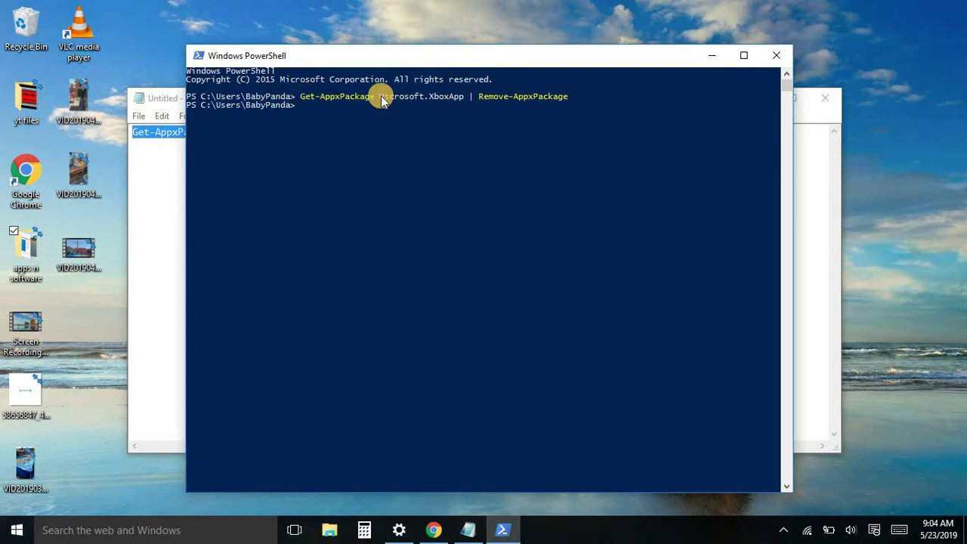
pyautogui.click(774, 56)
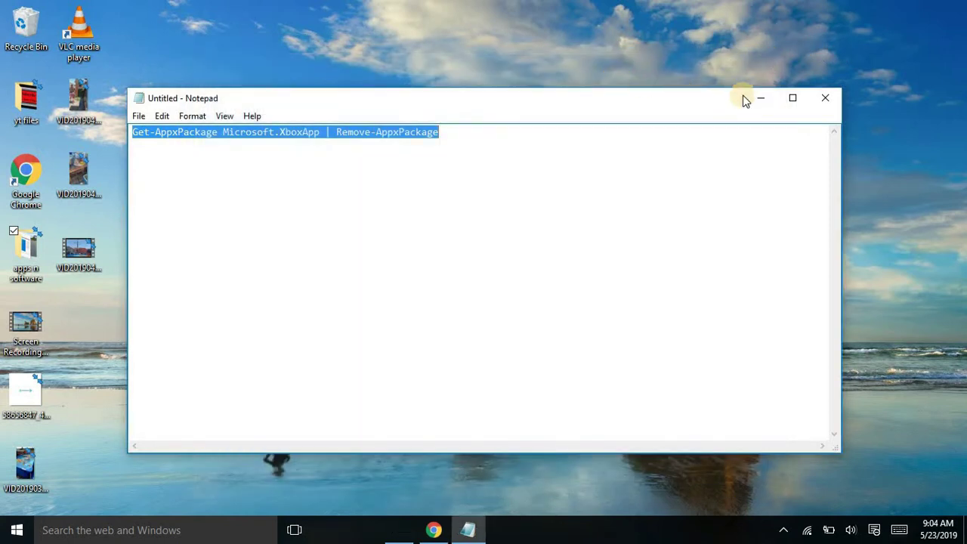
pyautogui.click(761, 104)
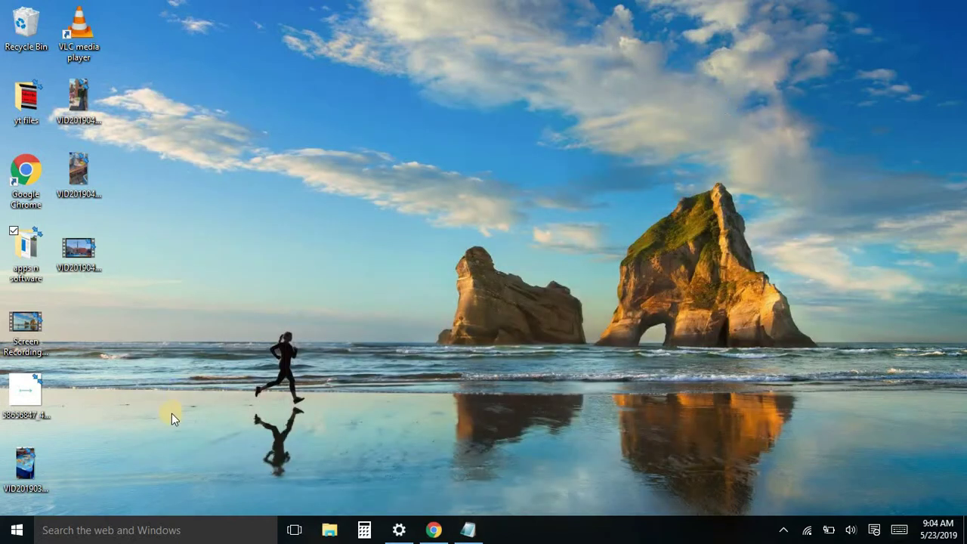
# - Search Windows for "xbox" to check whether the Xbox app is still installed
pyautogui.click(143, 532)
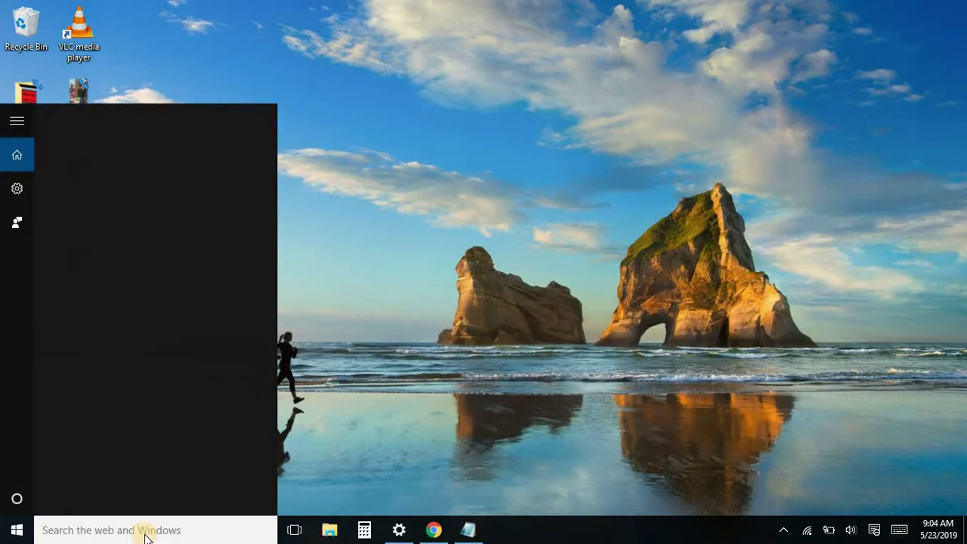
pyautogui.write('xb')
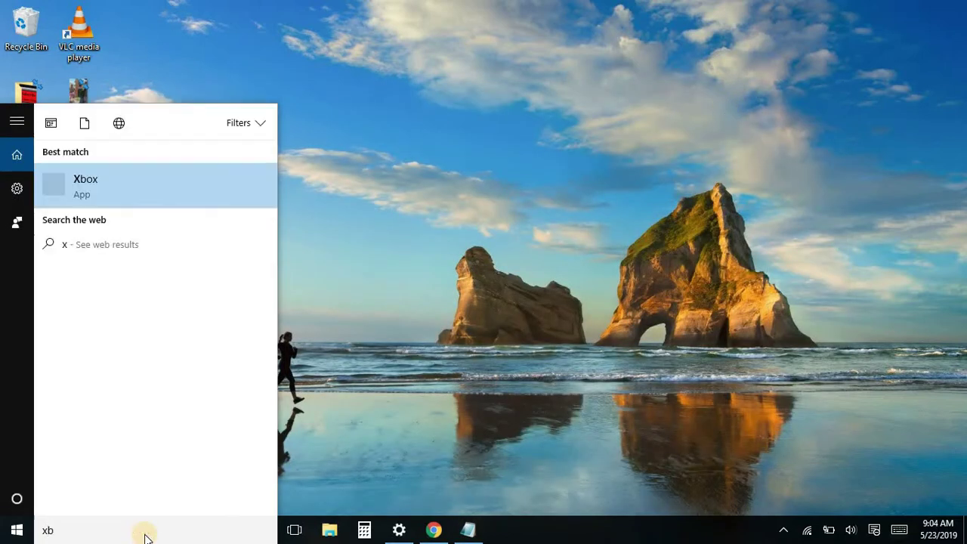
pyautogui.write('ox')
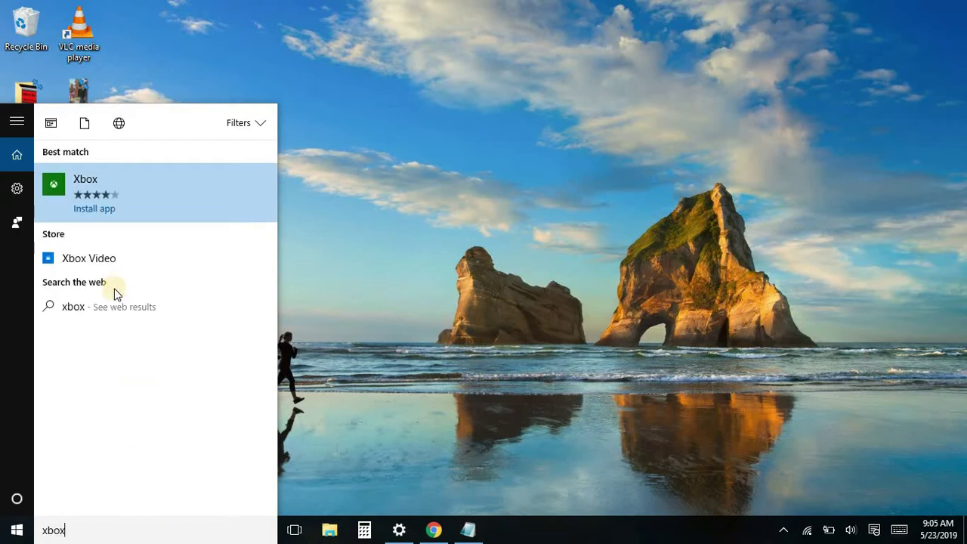